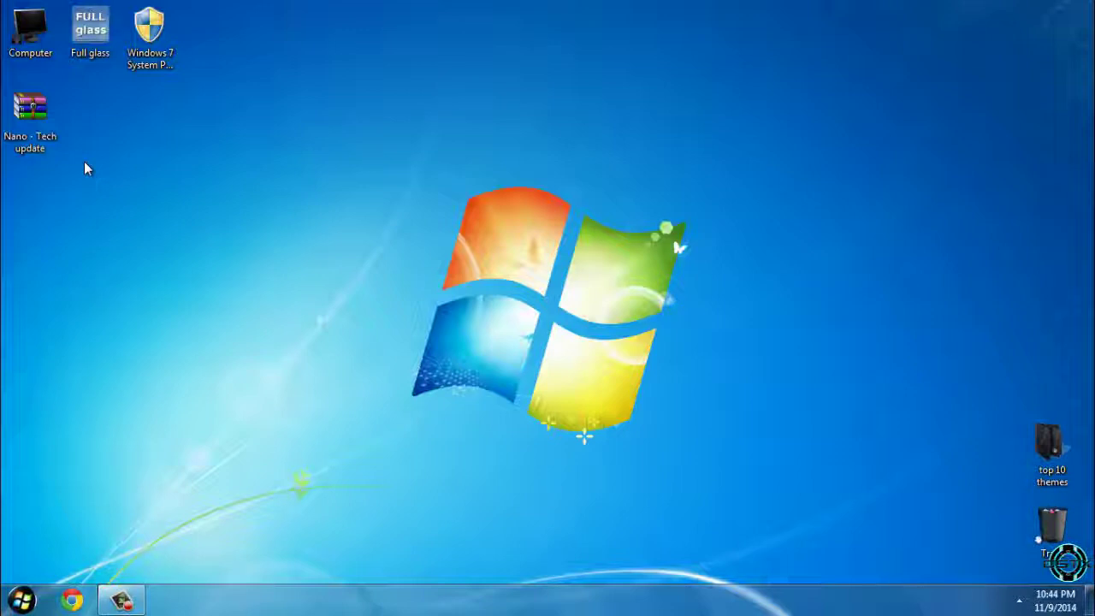
- Extract the Nano - Tech update archive to its own folder and open that folder
left_click(30, 112)
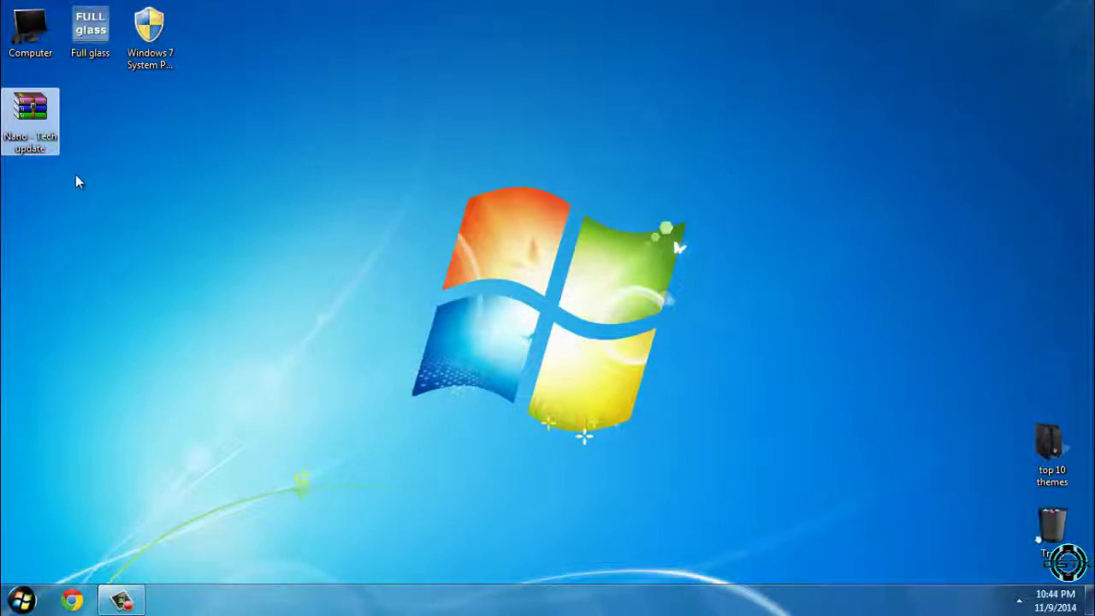
right_click(34, 125)
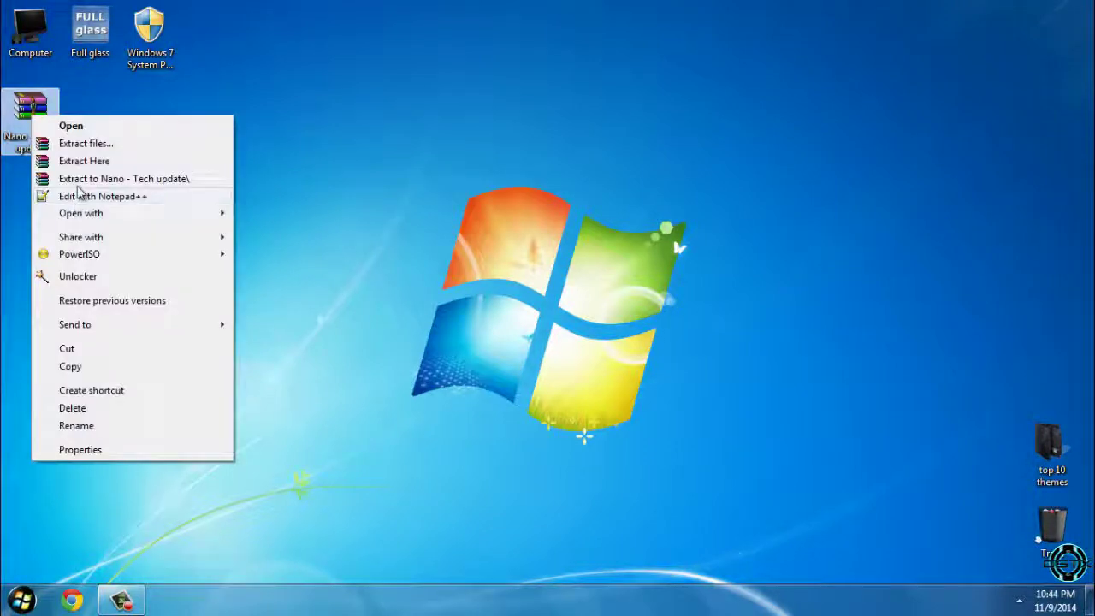
left_click(80, 180)
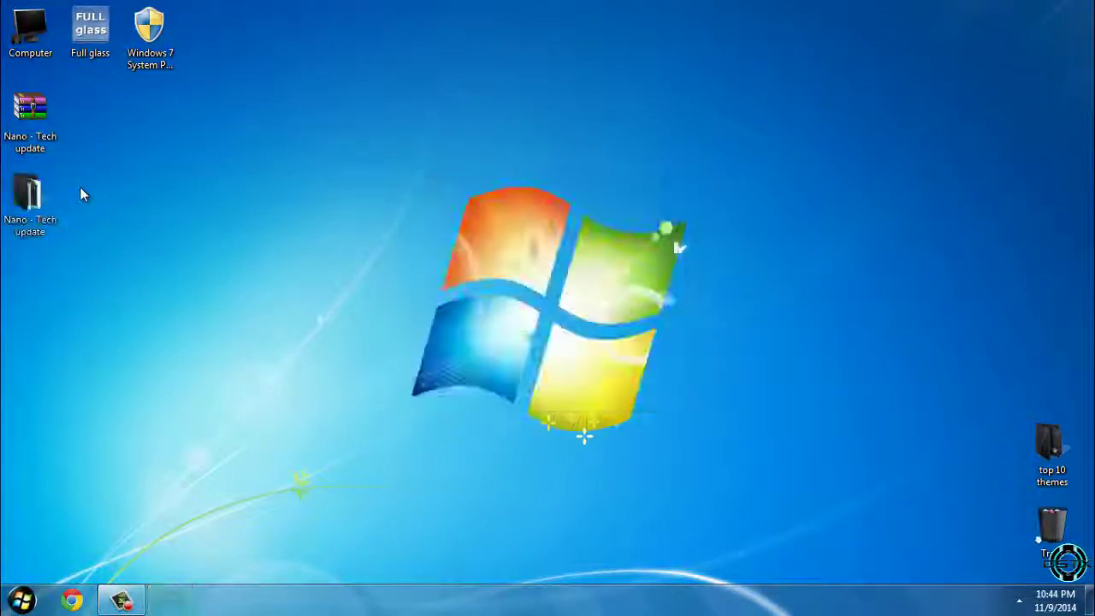
double_click(48, 208)
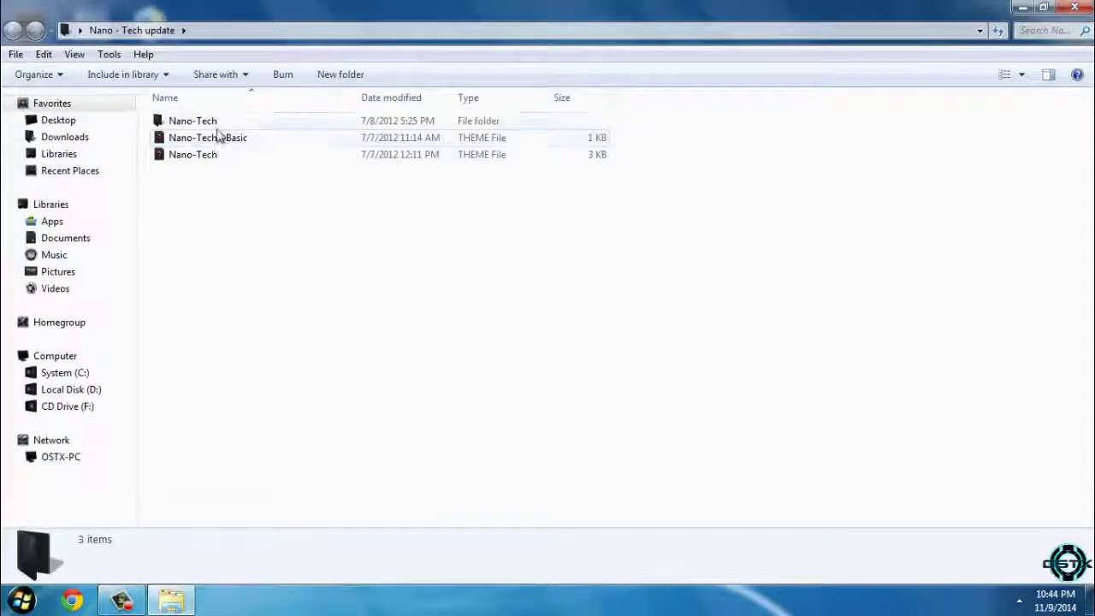
- Select and copy the three Nano-Tech theme items in the extracted folder
left_click_drag(257, 208, 182, 126)
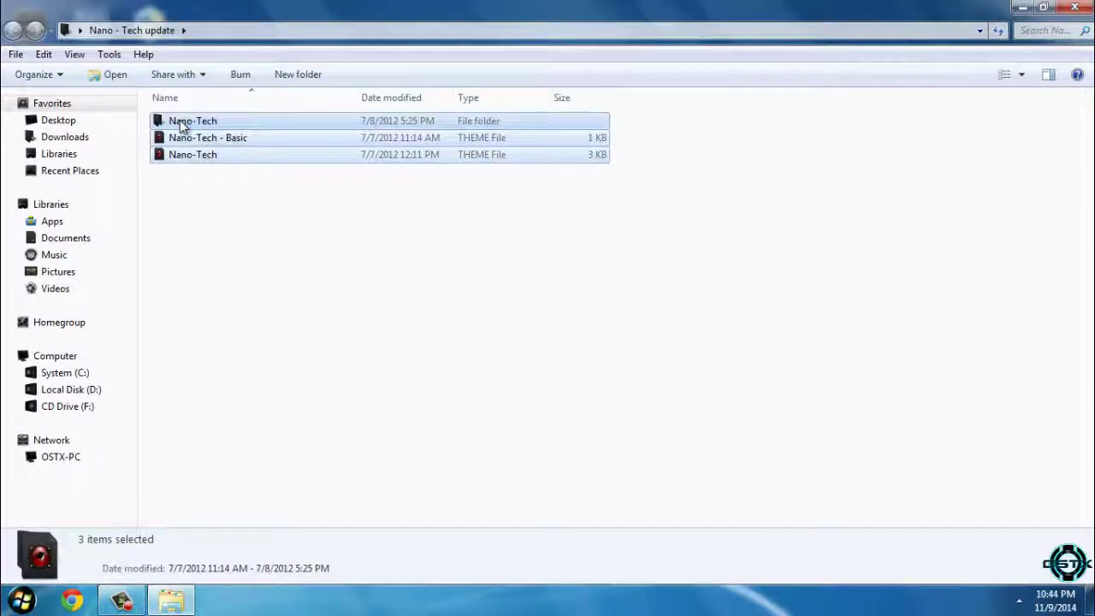
right_click(182, 126)
left_click(164, 185)
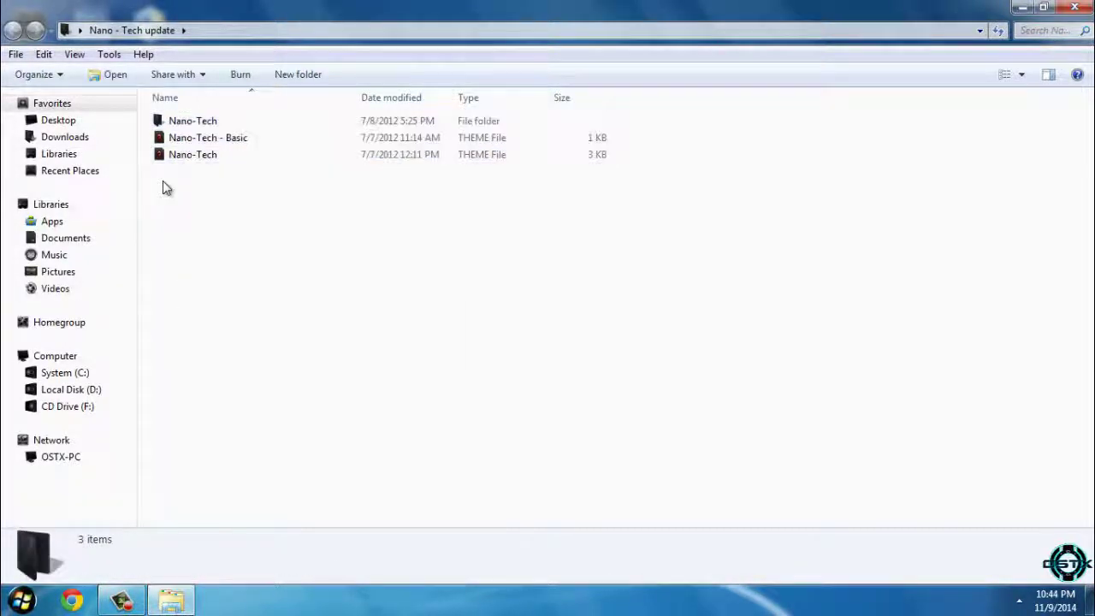
left_click_drag(166, 194, 241, 121)
right_click(241, 121)
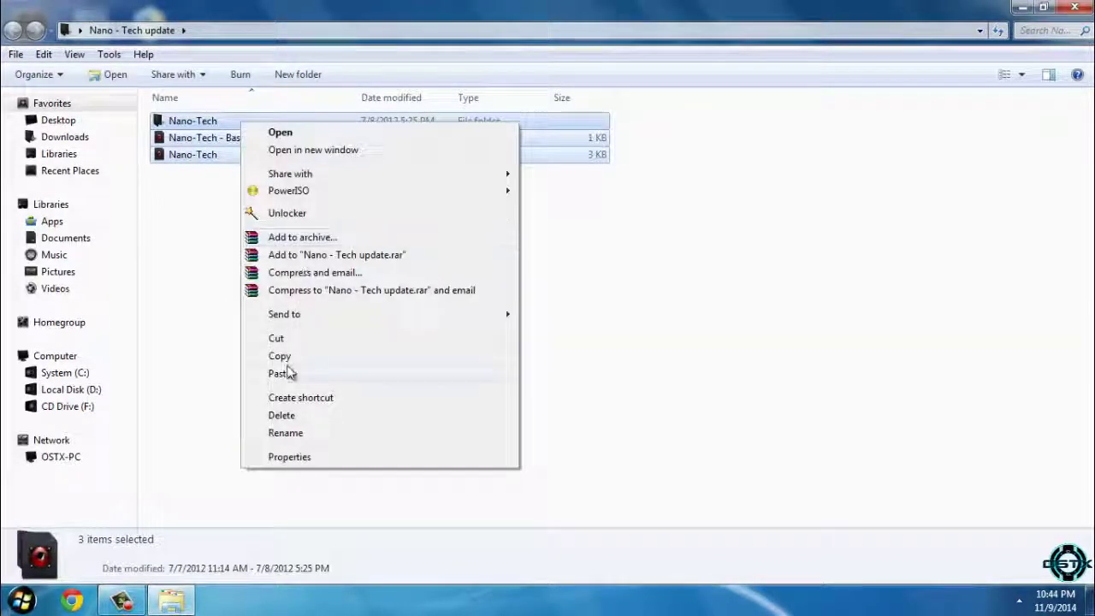
left_click(282, 356)
left_click(256, 224)
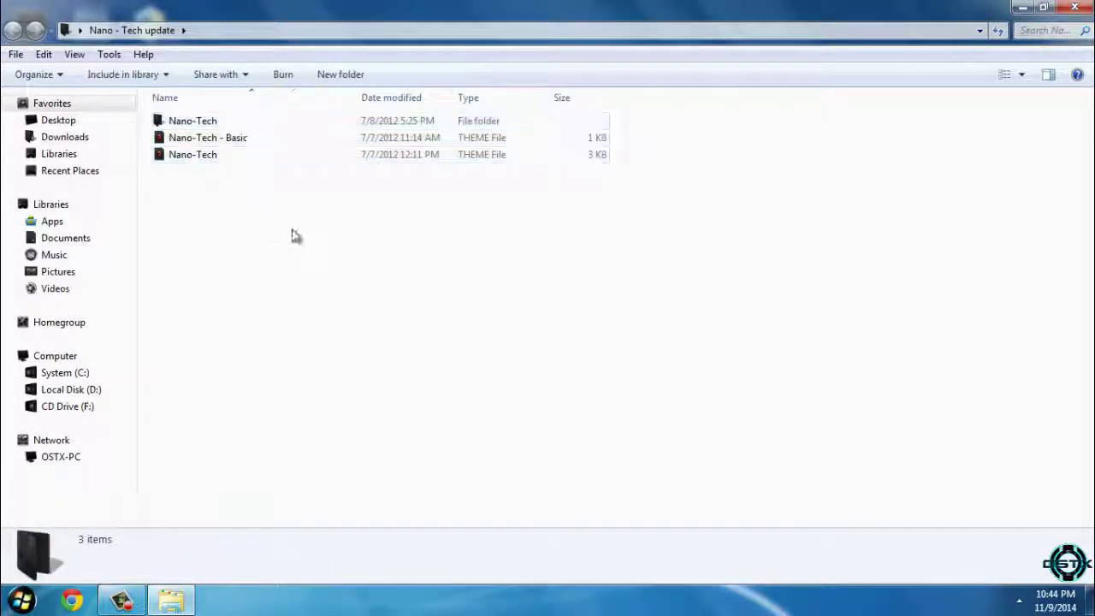
left_click_drag(253, 192, 195, 118)
right_click(195, 118)
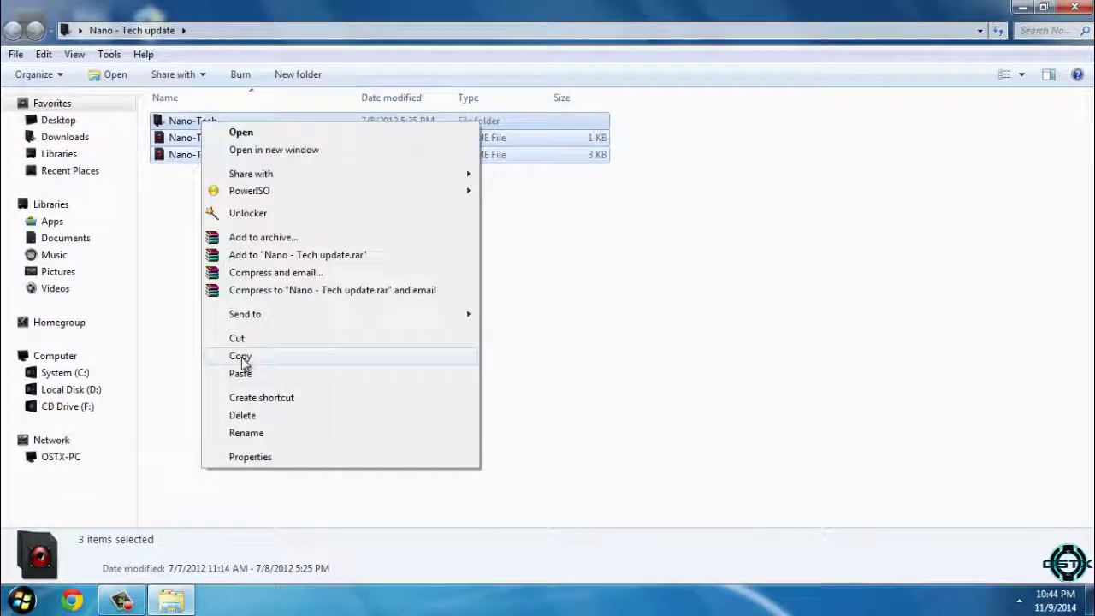
left_click(245, 358)
- Paste the copied theme files into C:\Windows\Resources\Themes
left_click(106, 375)
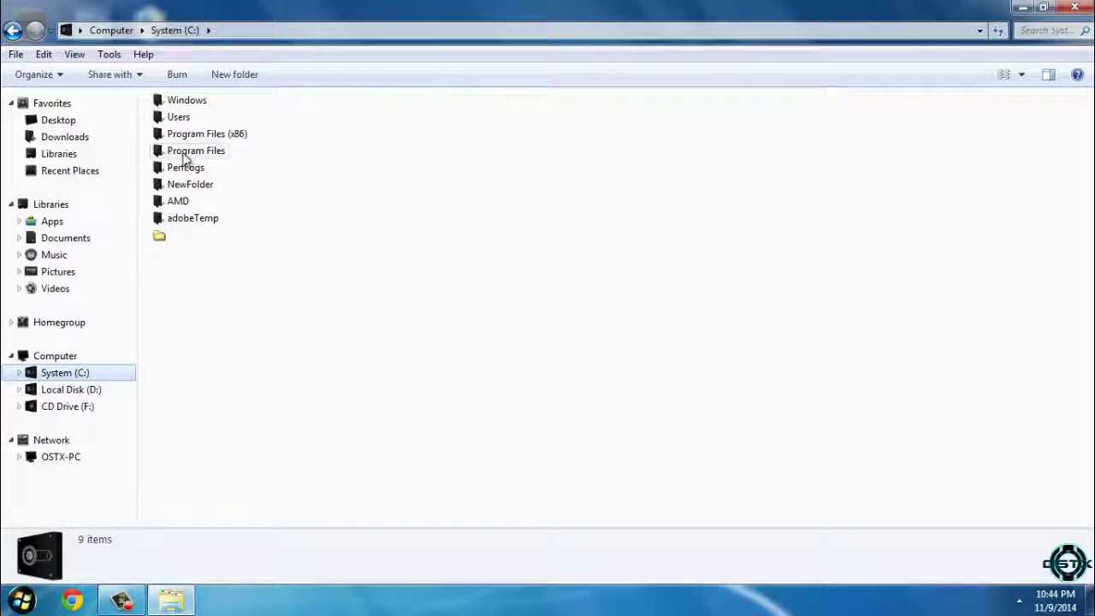
double_click(180, 101)
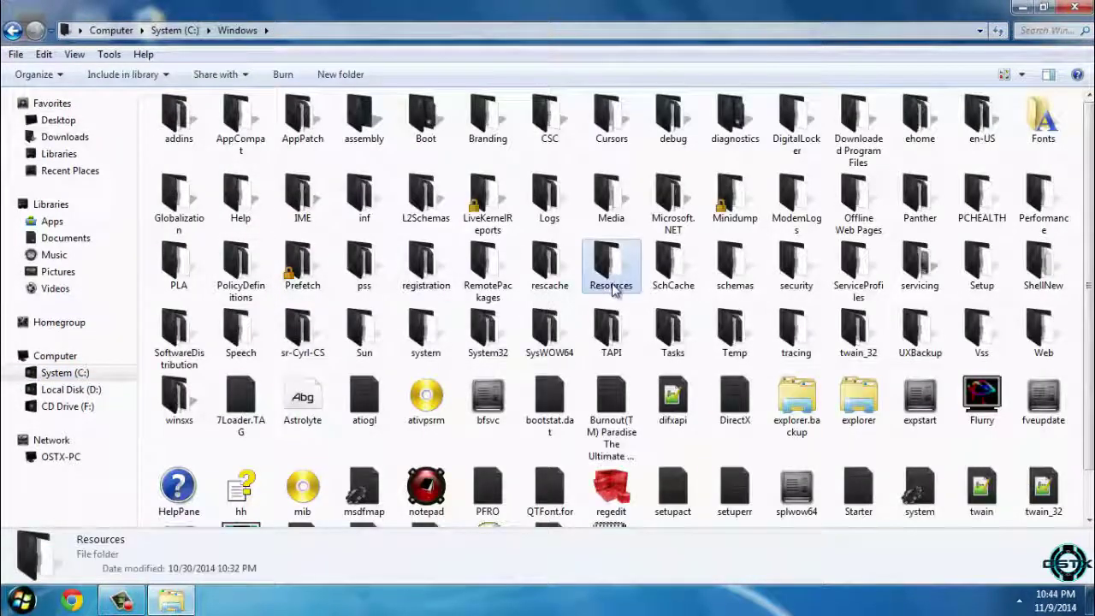
double_click(614, 285)
double_click(175, 139)
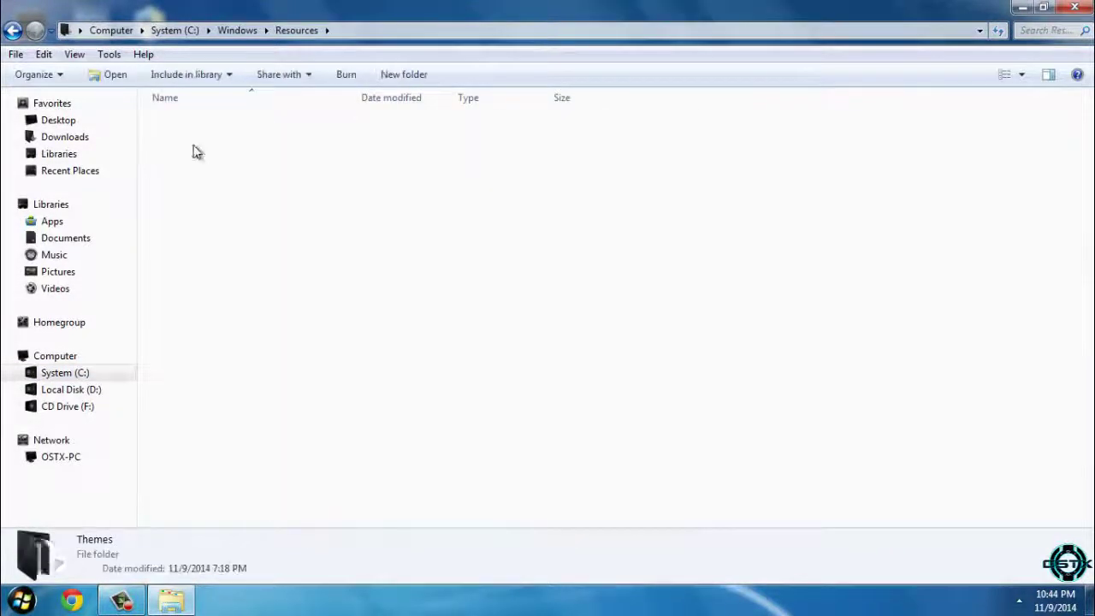
right_click(753, 172)
left_click(819, 359)
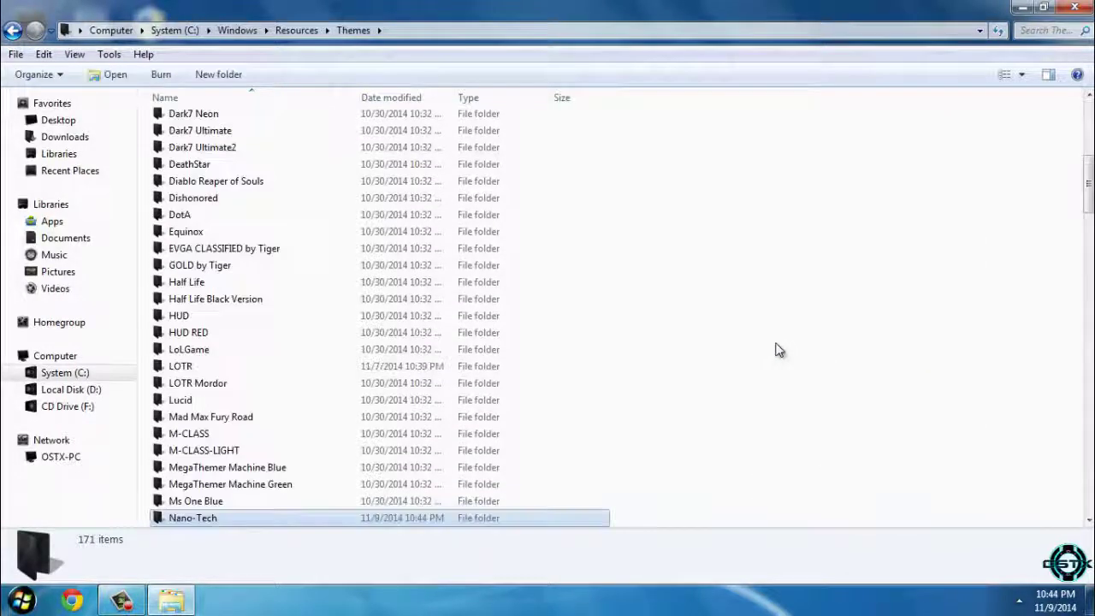
- From desktop Personalize, apply the second Nano-Tech theme and close Personalization
left_click(1075, 7)
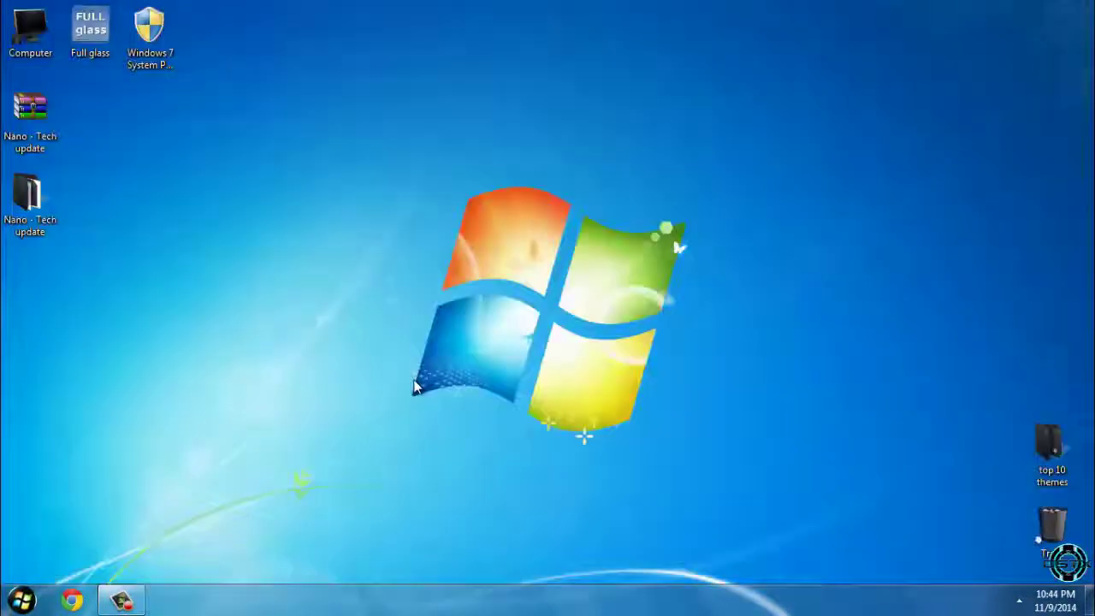
right_click(414, 388)
left_click(459, 368)
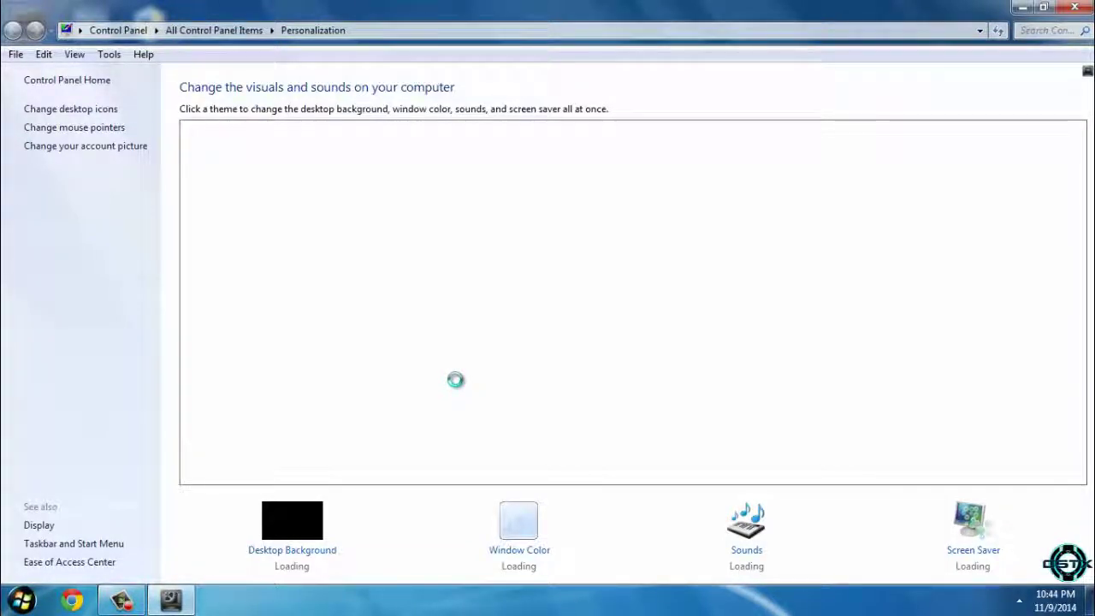
scroll(457, 385, "down", 5)
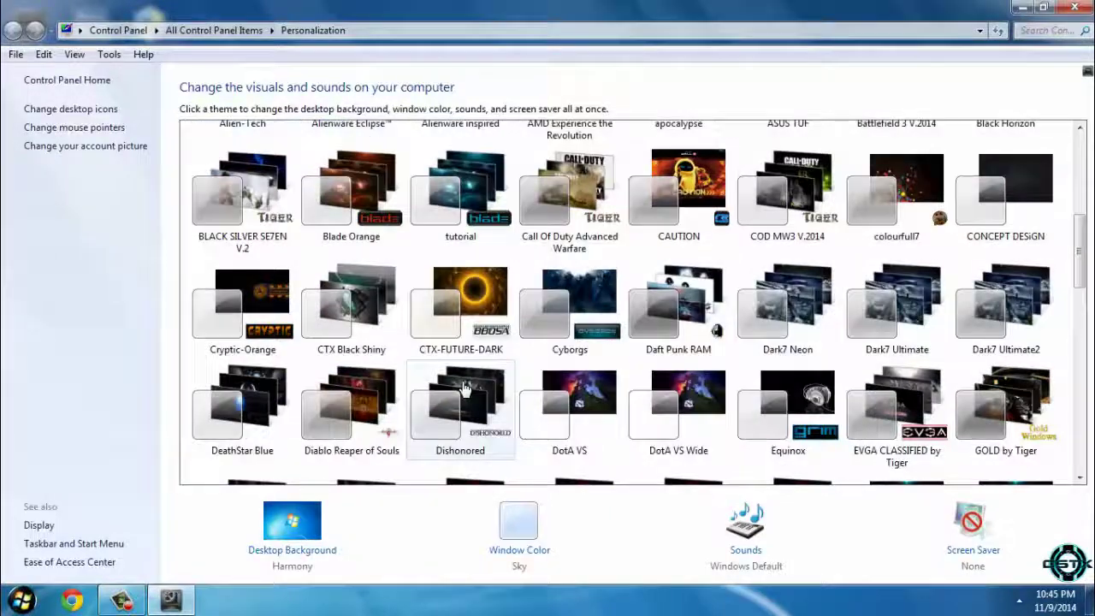
scroll(462, 390, "down", 2)
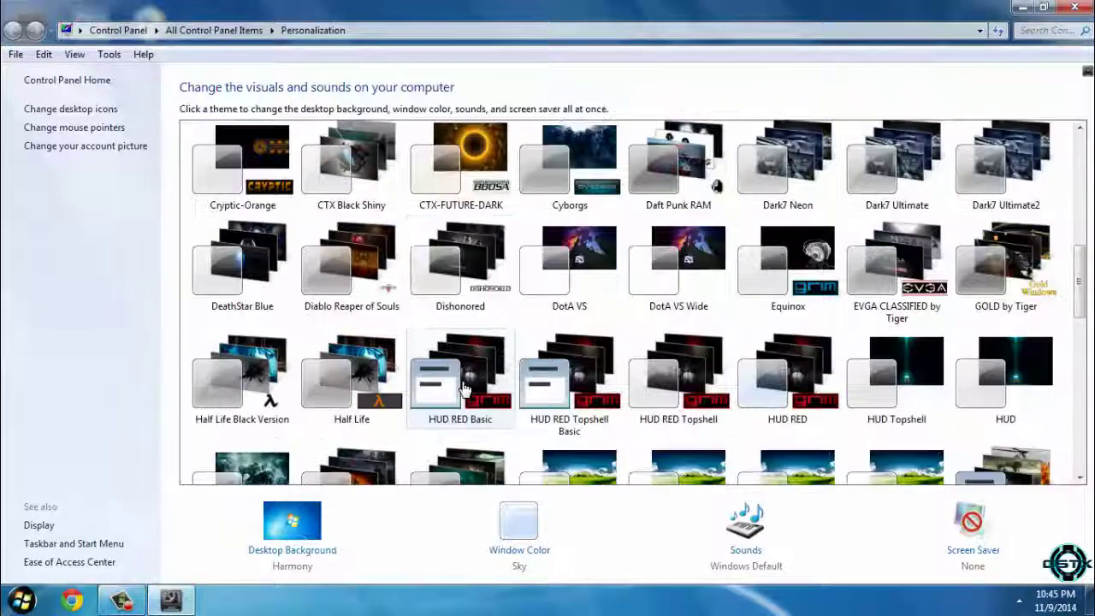
scroll(462, 389, "down", 1)
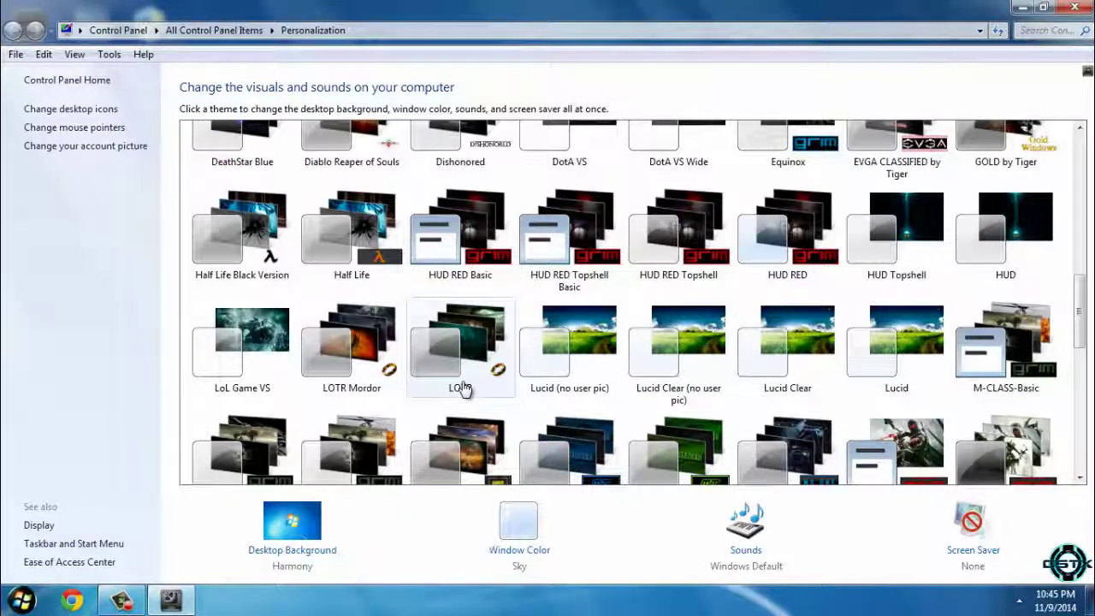
scroll(462, 389, "down", 2)
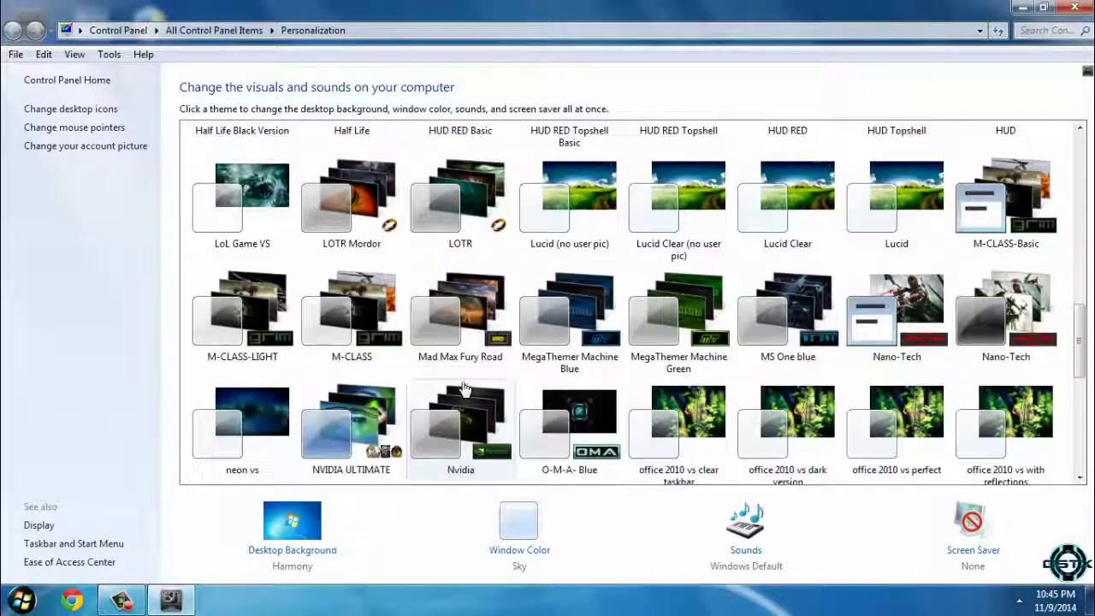
scroll(972, 338, "down", 1)
left_click(973, 338)
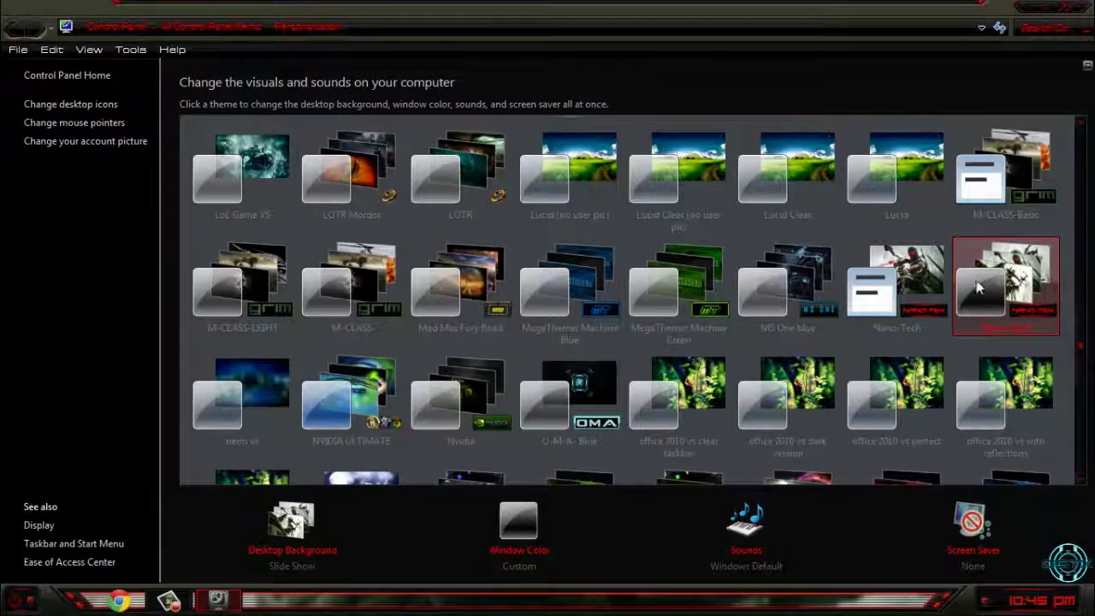
left_click(1027, 17)
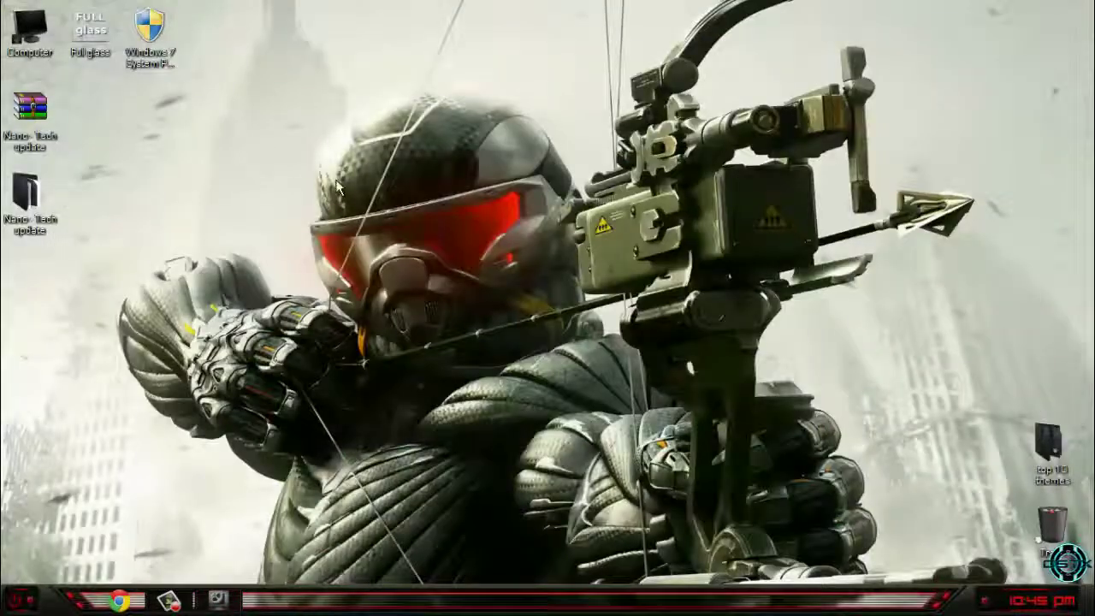
- Open Computer, restore it to a smaller window to show the red Nano-Tech styling, then close it
right_click(296, 180)
left_click(30, 522)
left_click(21, 599)
left_click(447, 351)
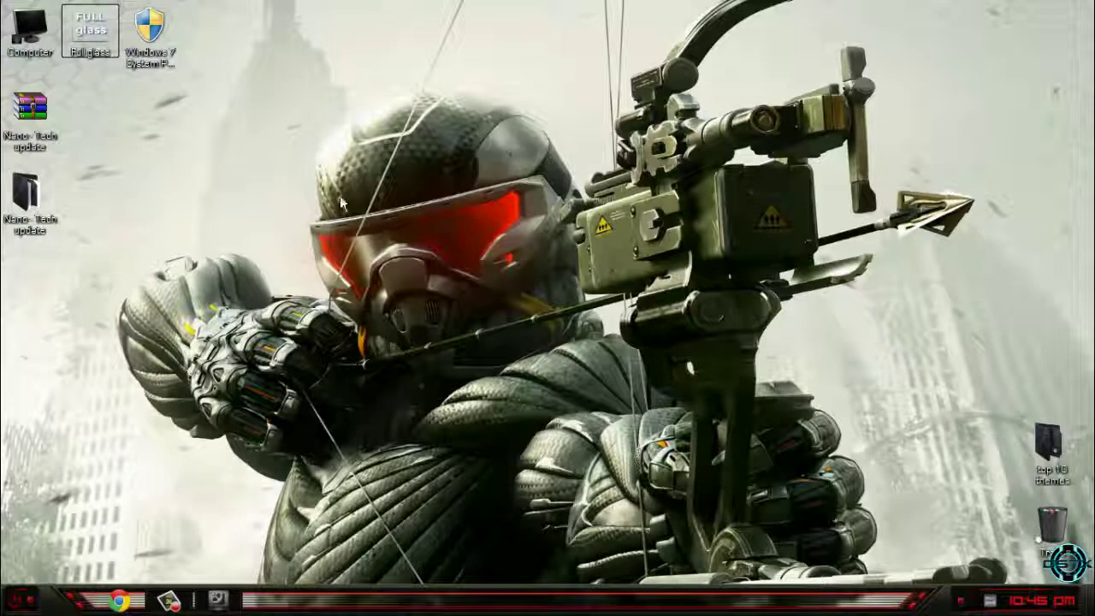
double_click(12, 53)
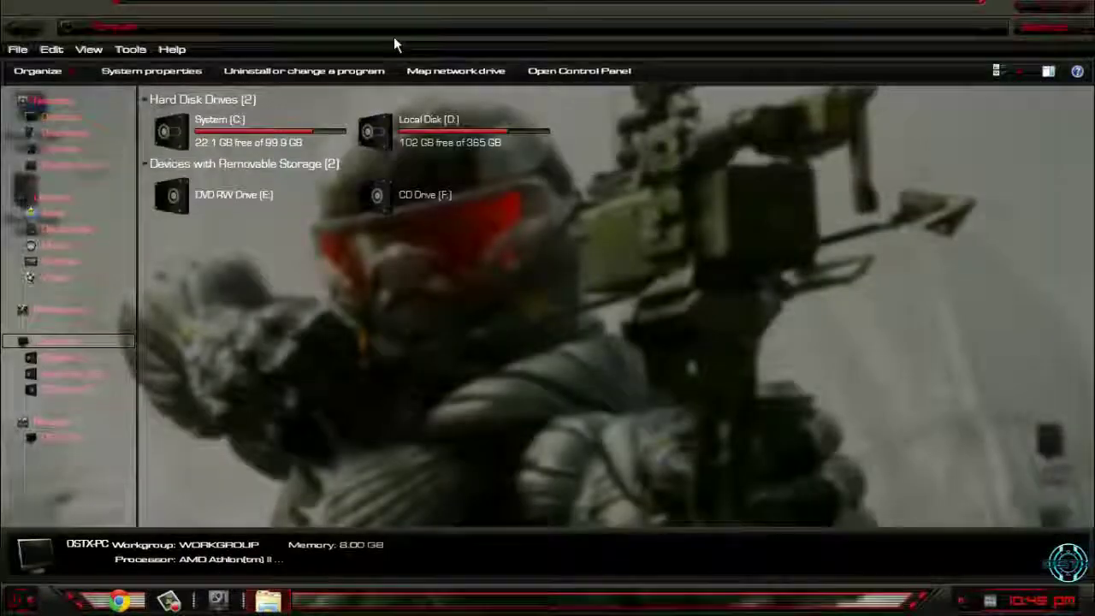
left_click_drag(393, 37, 585, 79)
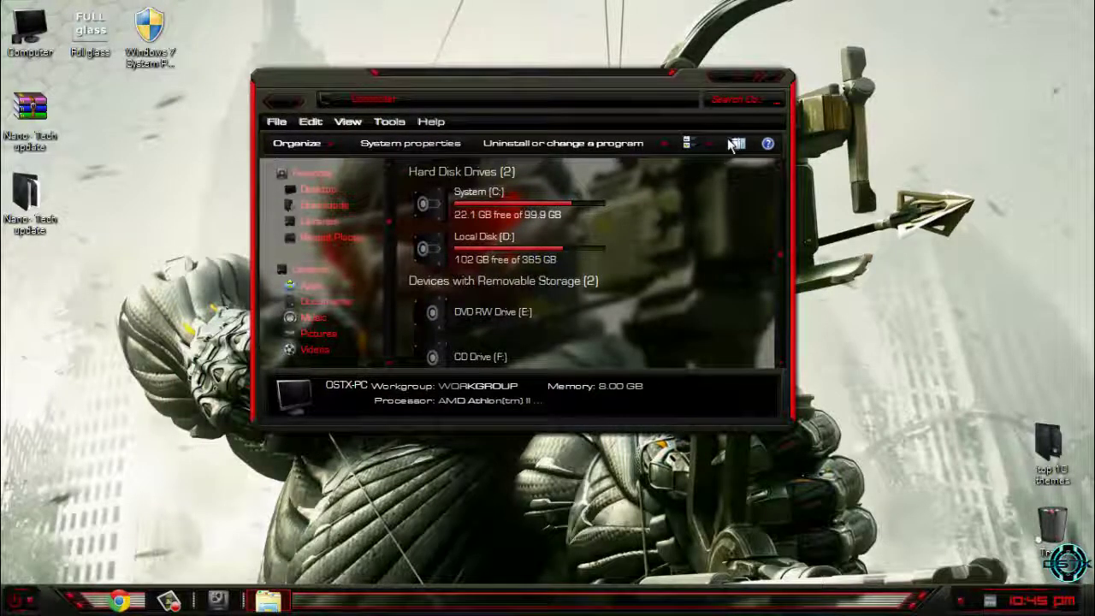
left_click(765, 78)
- Use Next desktop background four times to cycle the Crysis wallpapers to the jungle scene
right_click(298, 226)
left_click(372, 428)
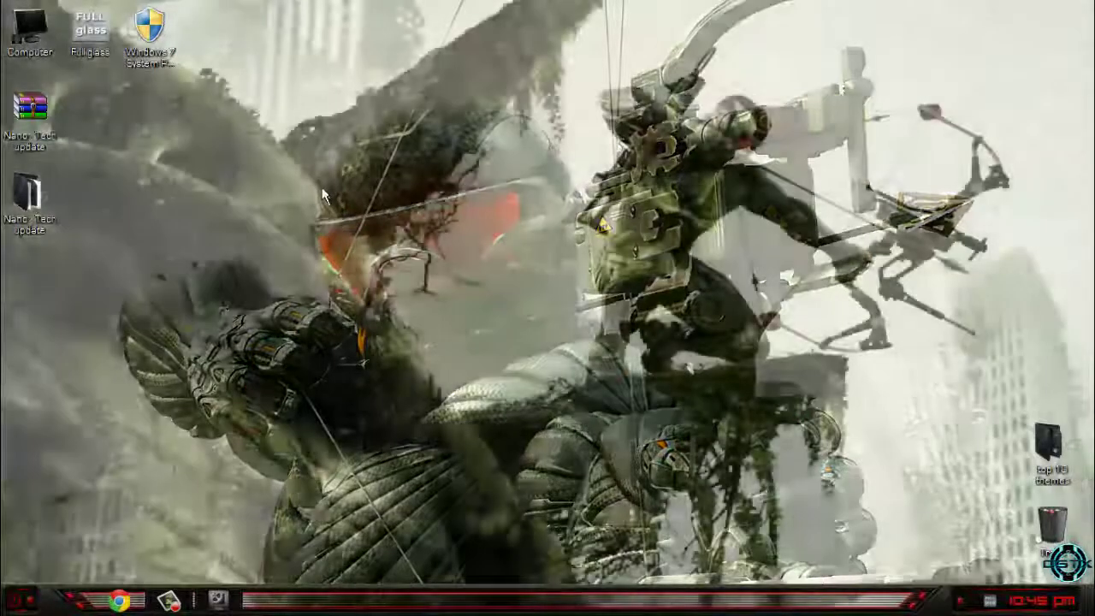
right_click(311, 173)
left_click(371, 380)
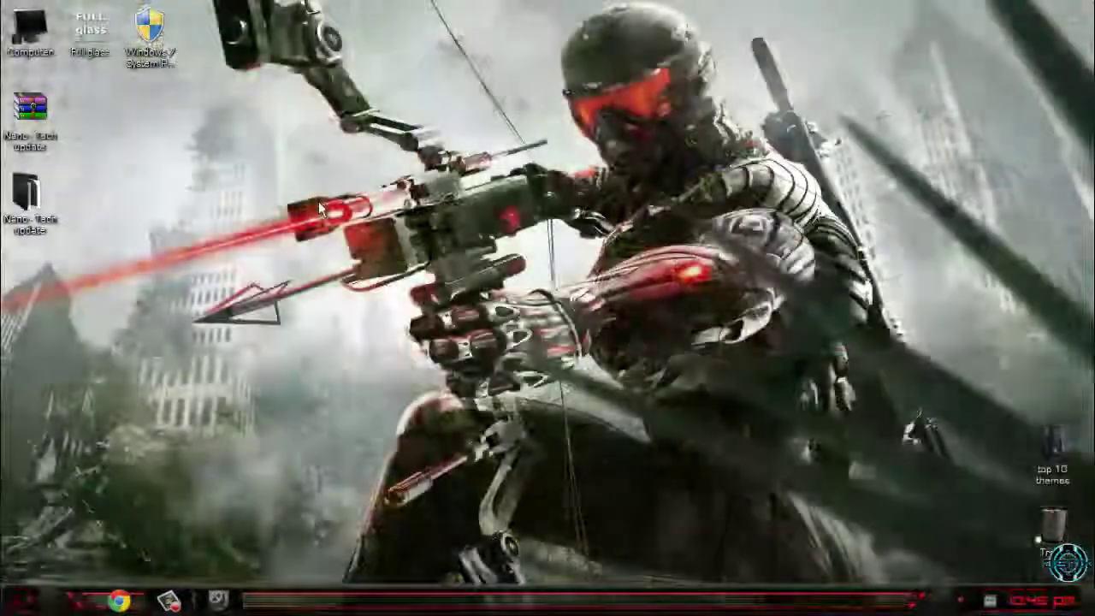
right_click(300, 201)
left_click(363, 402)
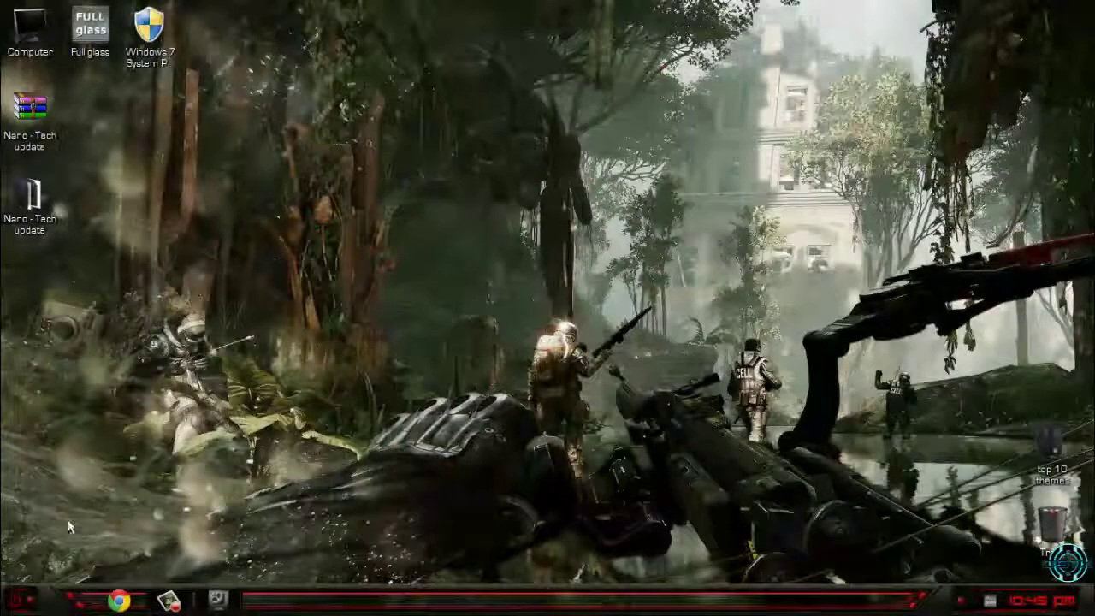
key("super")
left_click(362, 274)
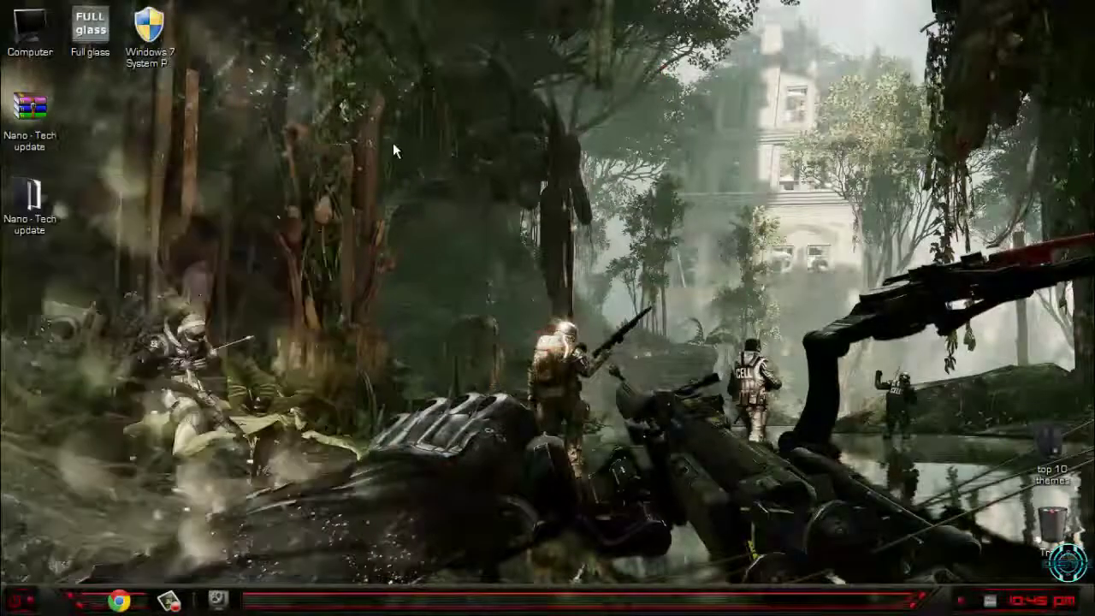
right_click(393, 142)
left_click(453, 325)
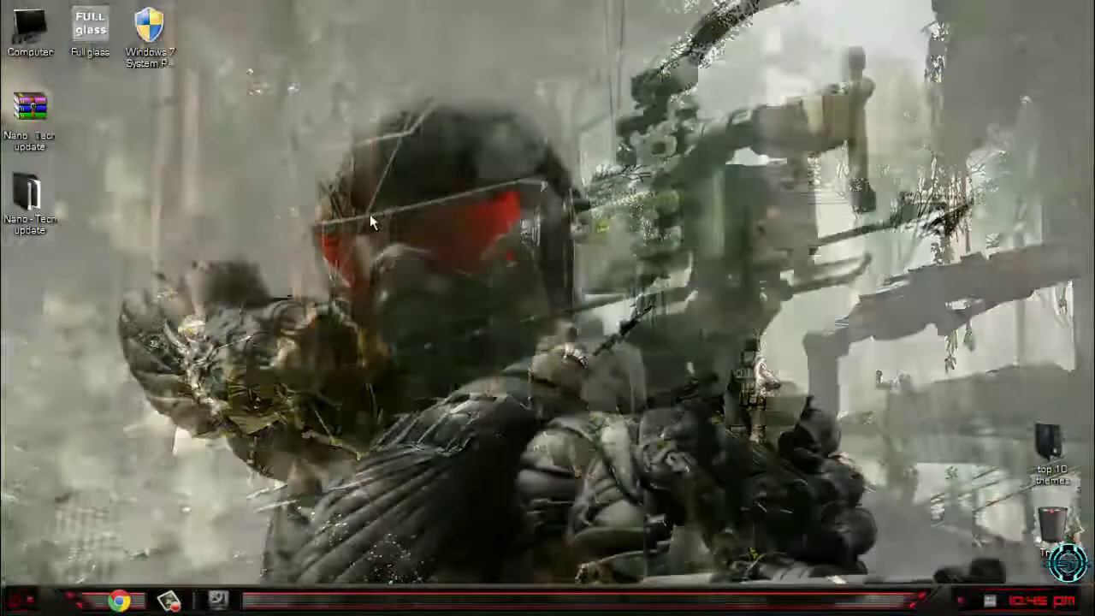
- Advance the wallpaper twice to the next Crysis image
right_click(369, 214)
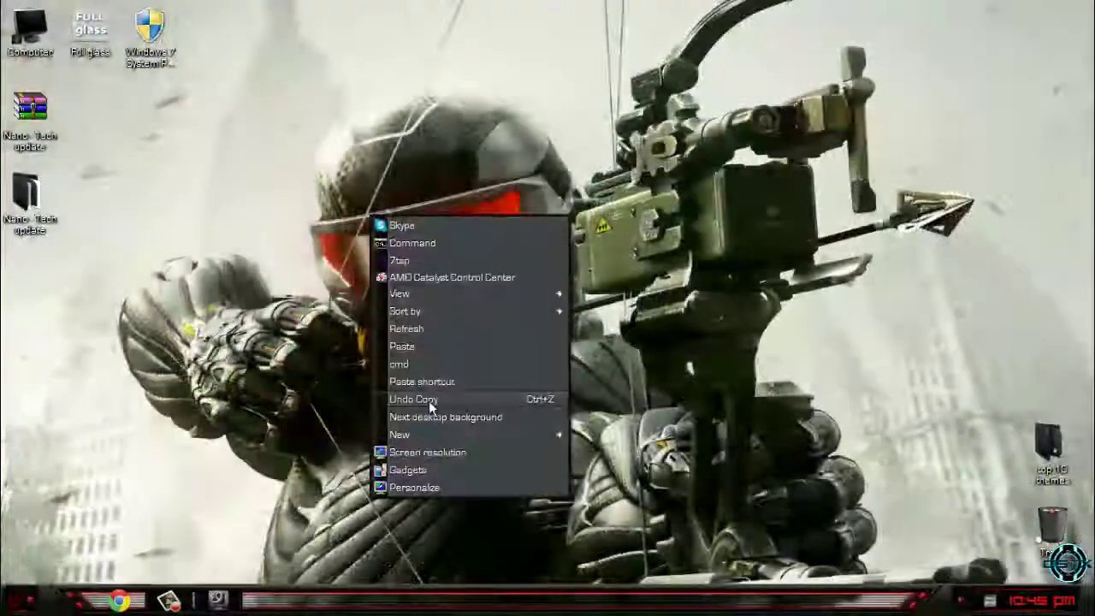
left_click(429, 400)
right_click(371, 210)
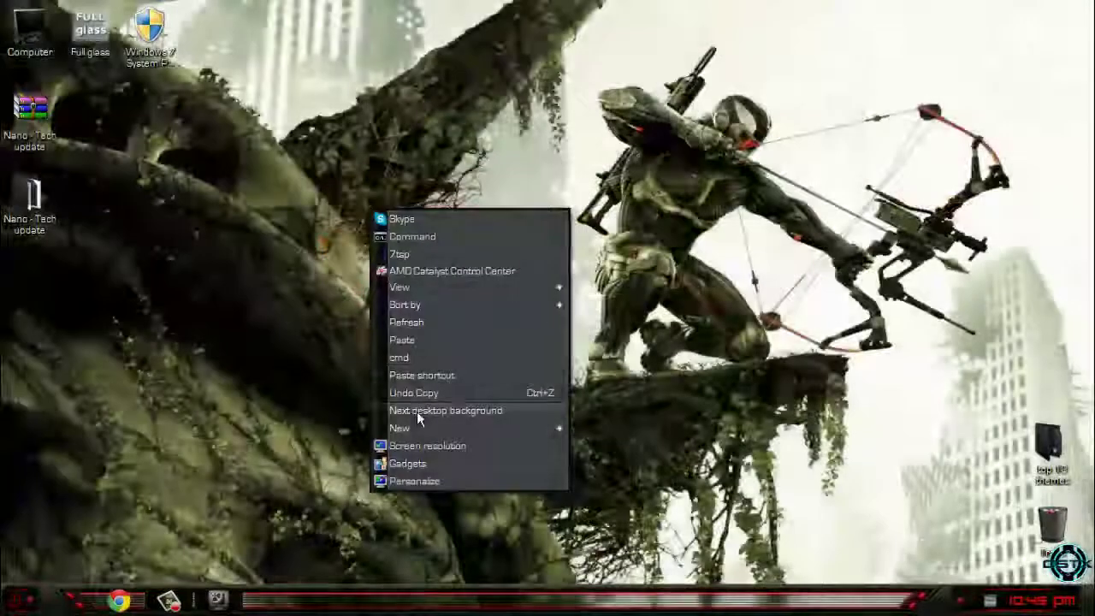
left_click(417, 411)
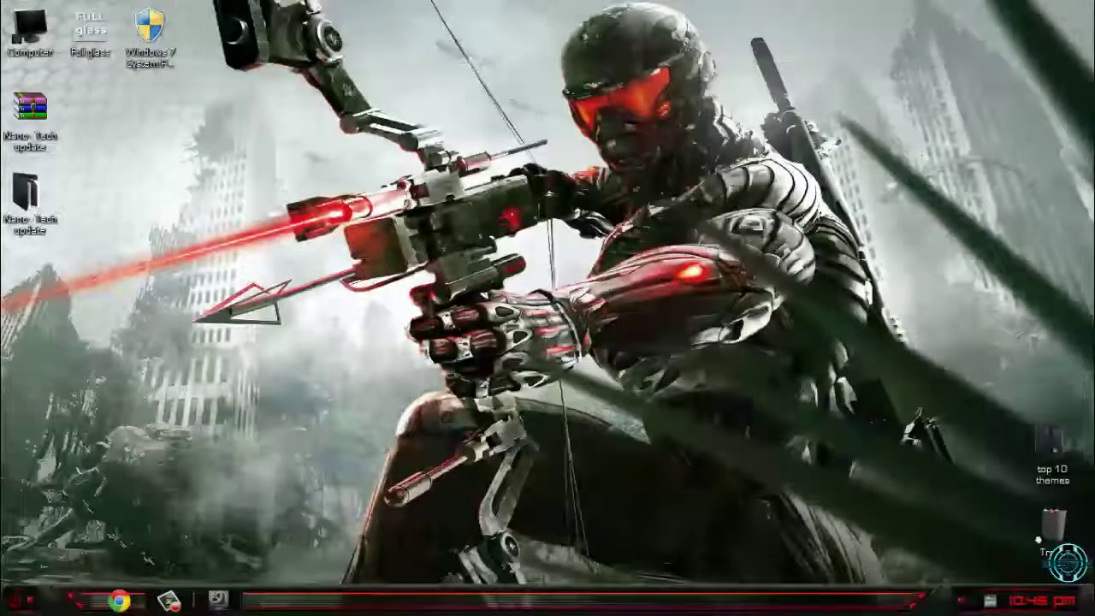
- View the themed System information window, then close it
key("super")
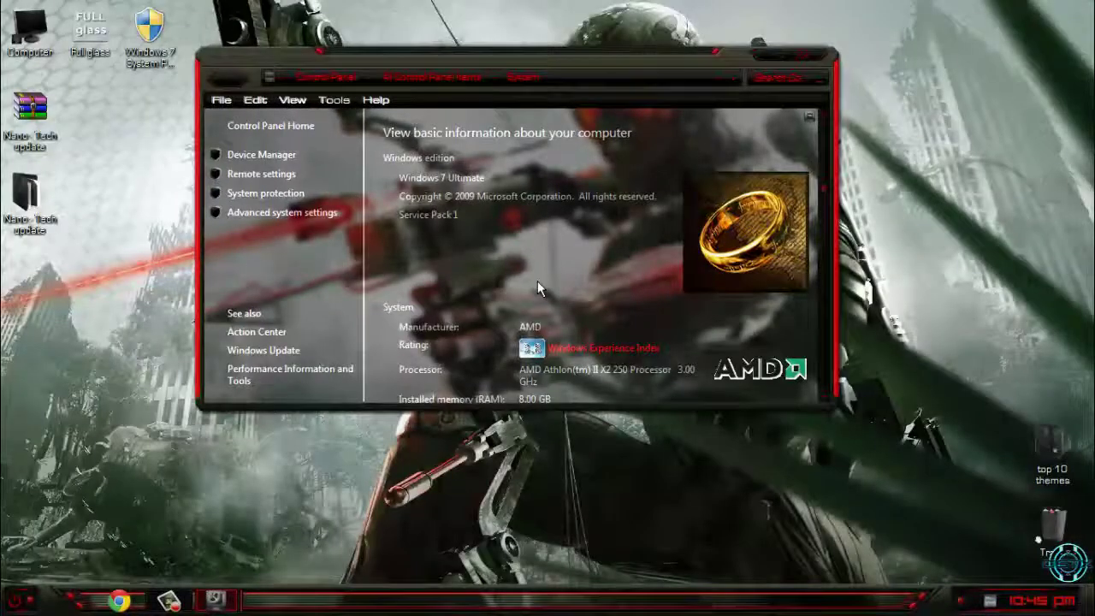
scroll(536, 282, "down", 3)
scroll(537, 283, "up", 3)
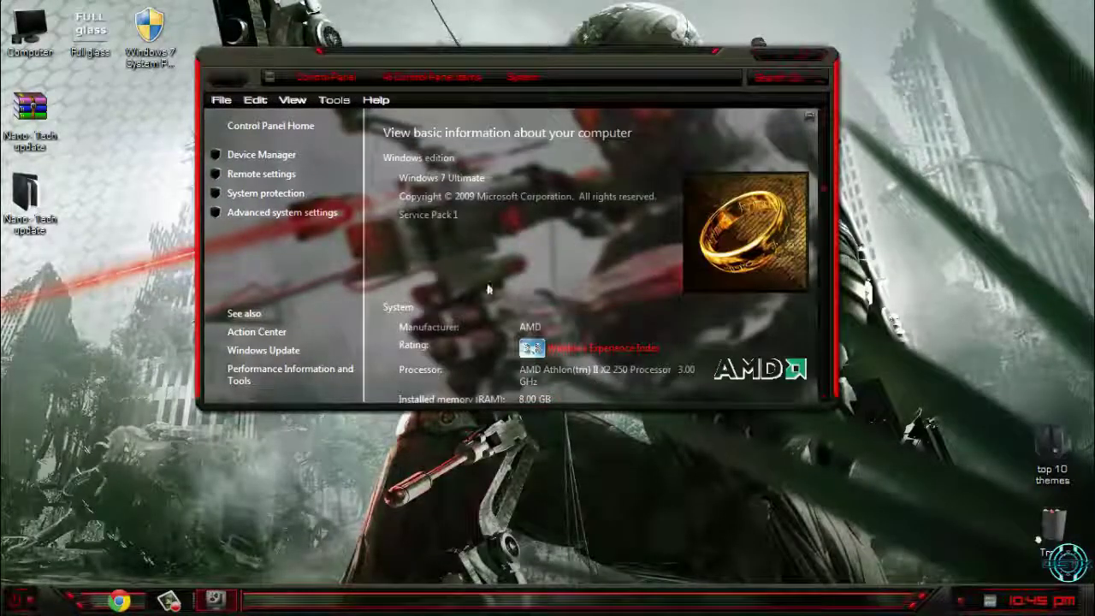
left_click(803, 56)
- Preview the themed Control Panel and Computer windows, selecting System (C:), then close them
key("super")
left_click(260, 391)
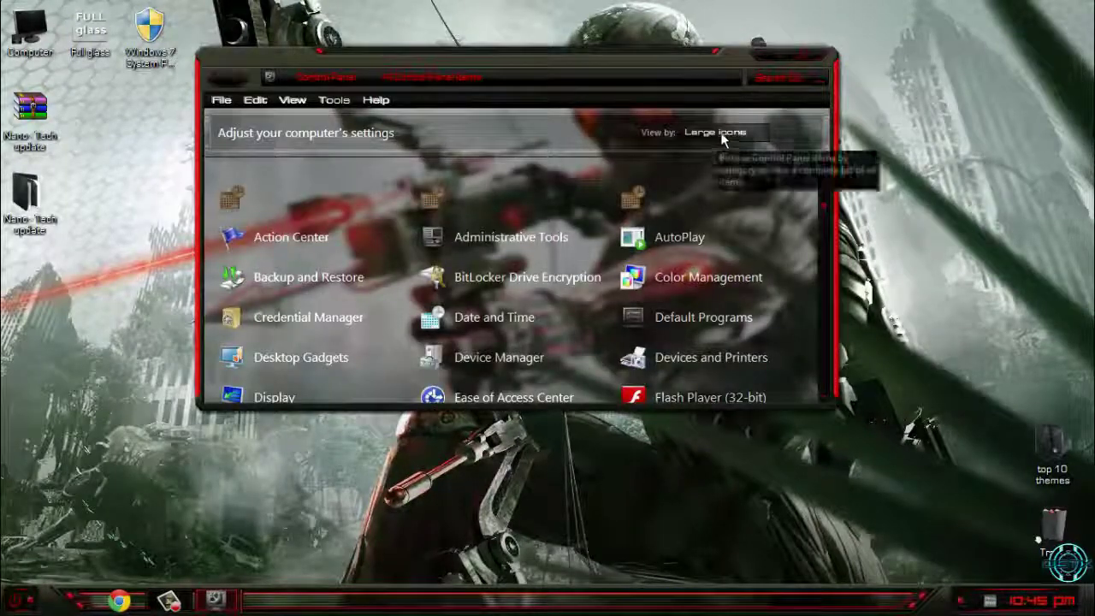
left_click(807, 59)
double_click(30, 32)
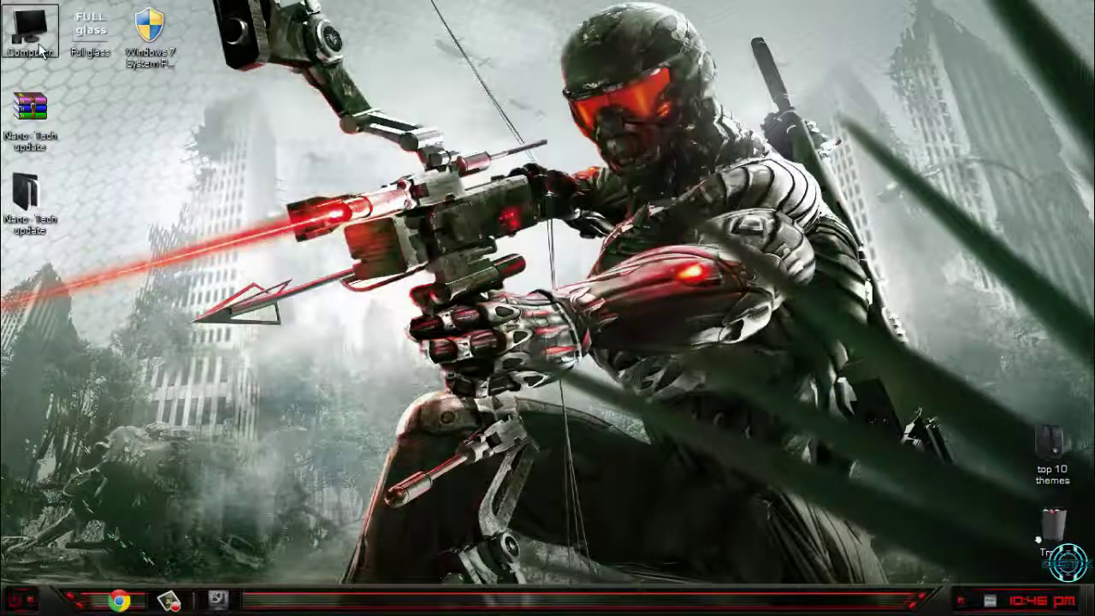
left_click(480, 191)
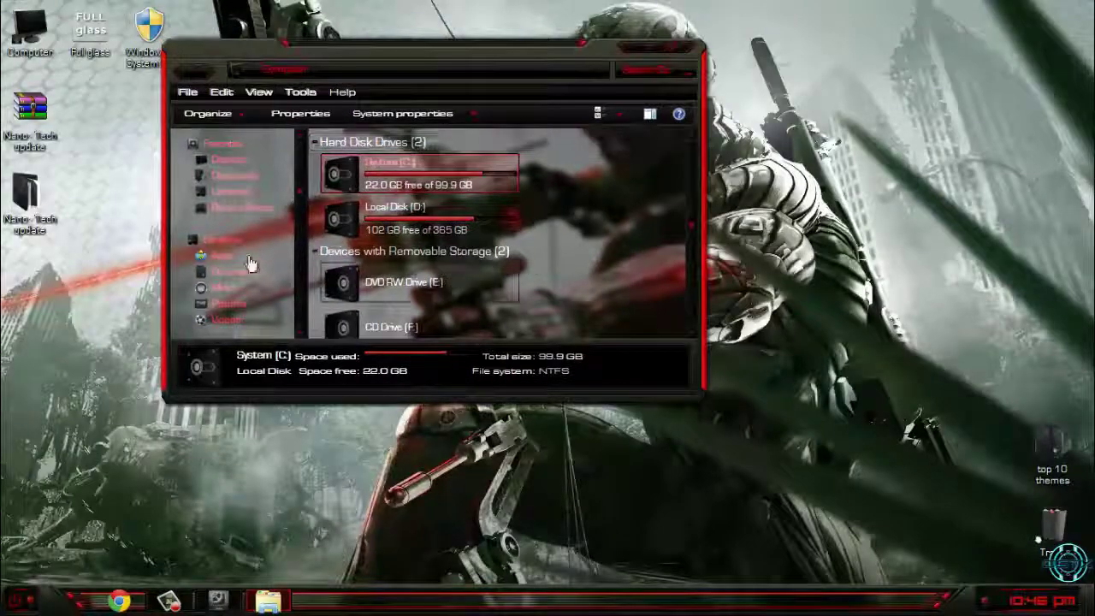
left_click(676, 52)
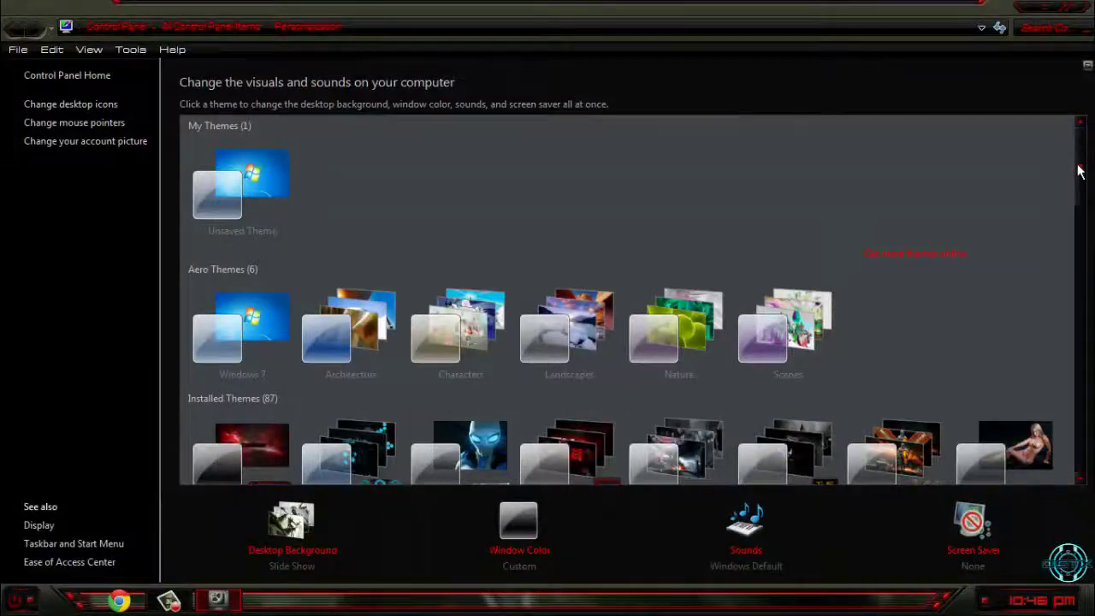
- Apply the Nano-Tech theme with the Crysis 3 background, then close Personalization
left_click_drag(1080, 171, 1030, 347)
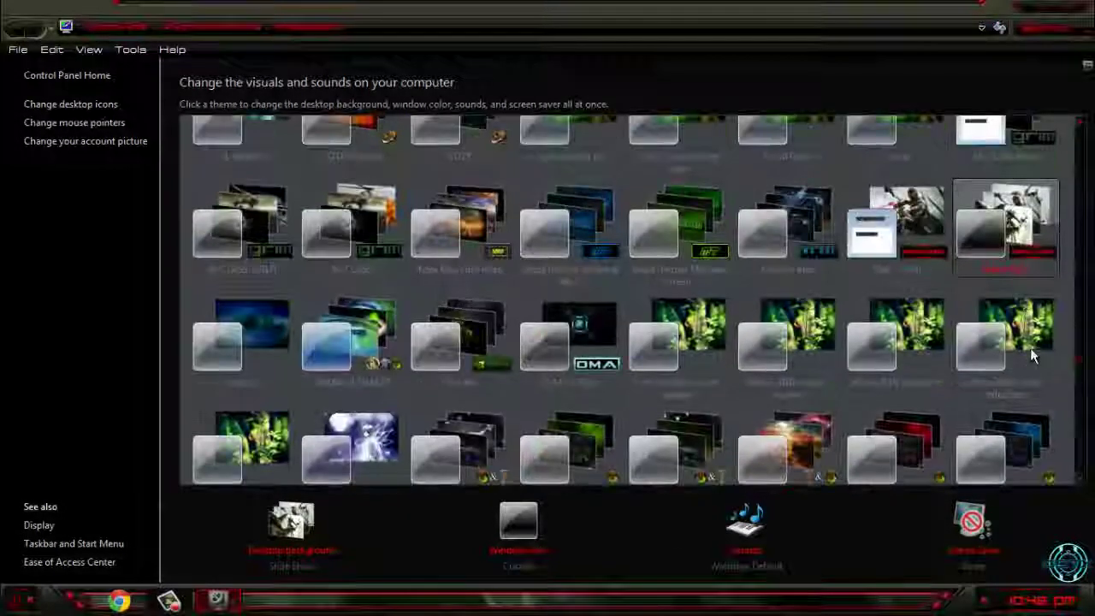
scroll(1030, 348, "up", 2)
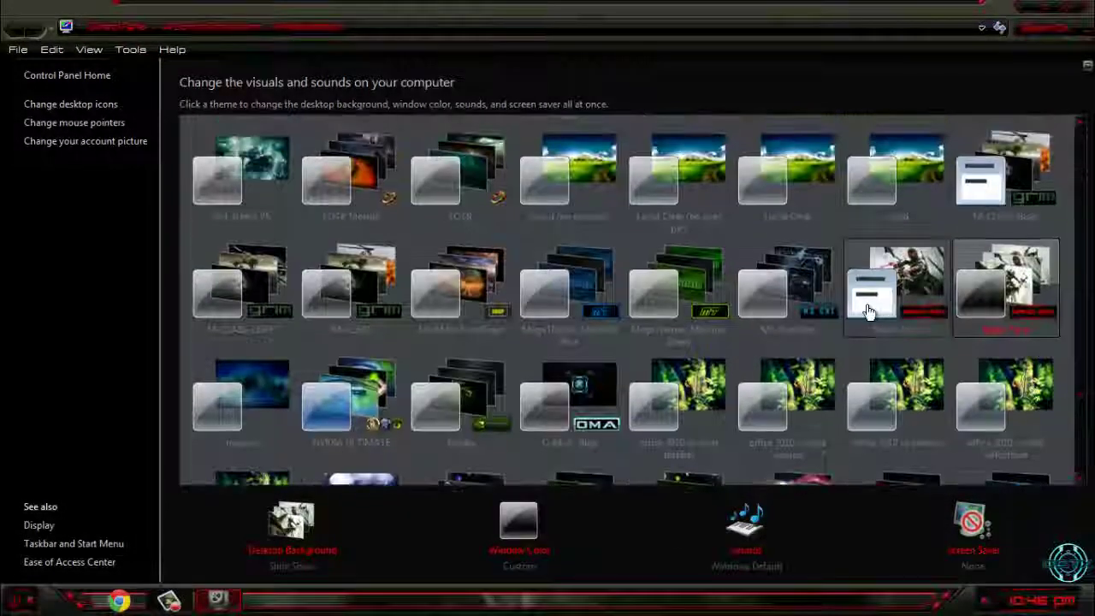
left_click(907, 325)
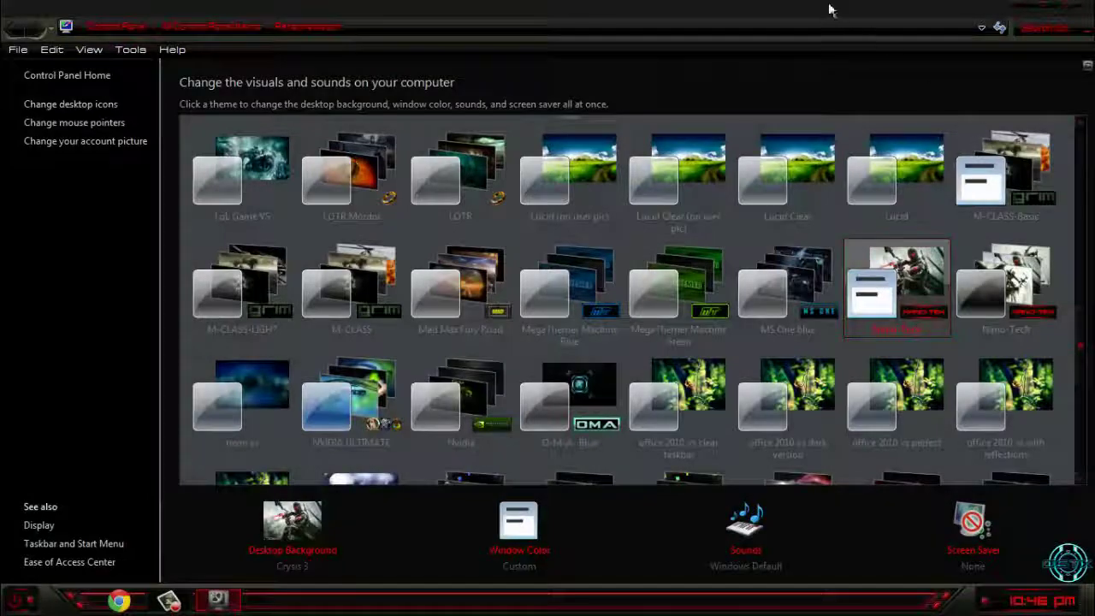
double_click(832, 10)
left_click(999, 64)
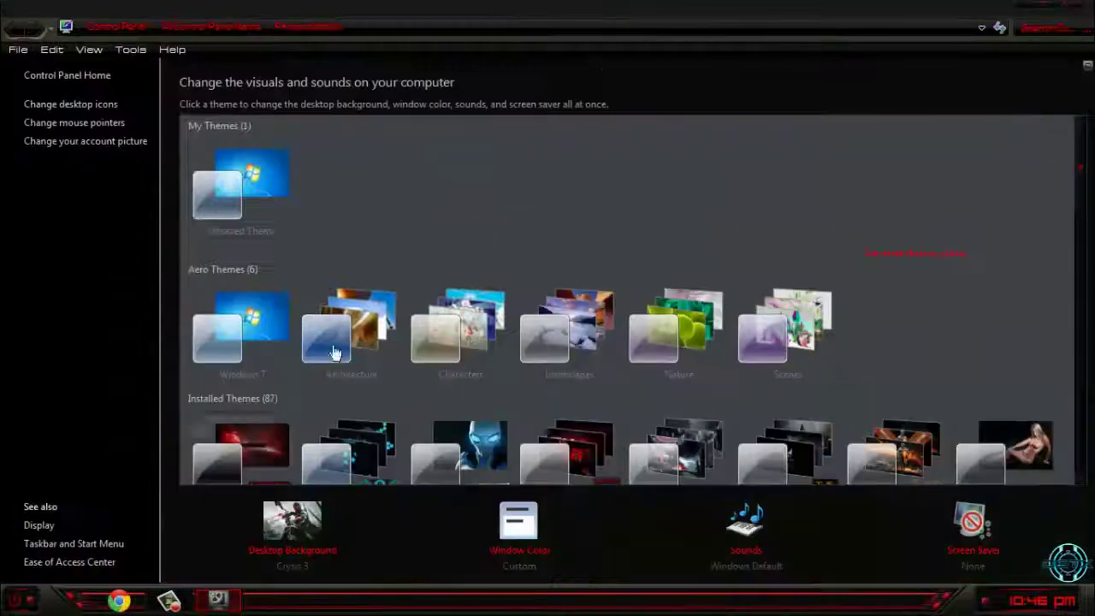
left_click(1070, 12)
left_click(16, 599)
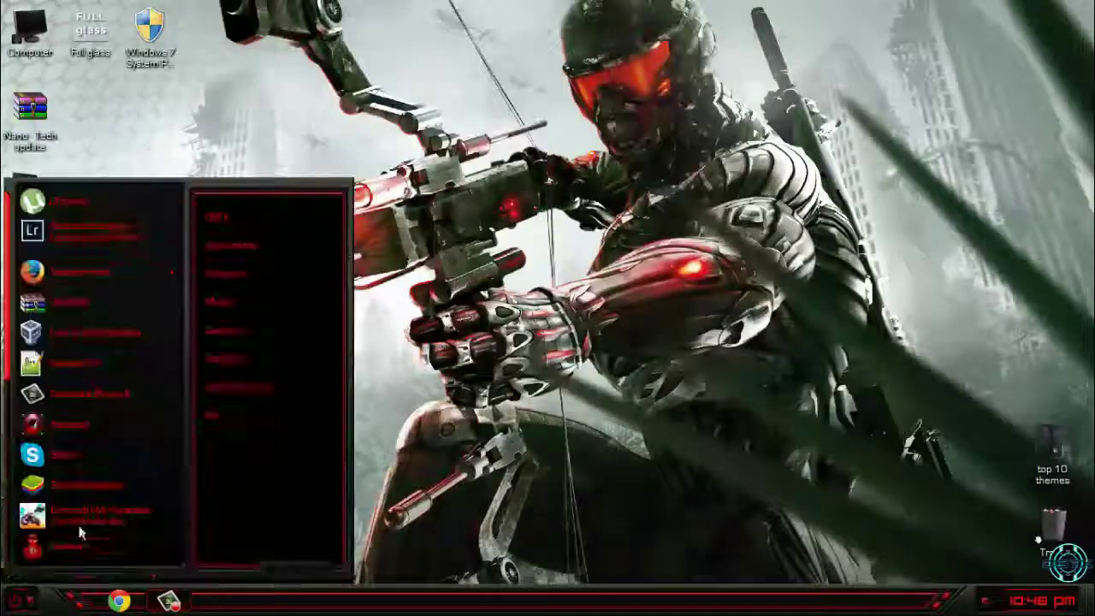
left_click(236, 363)
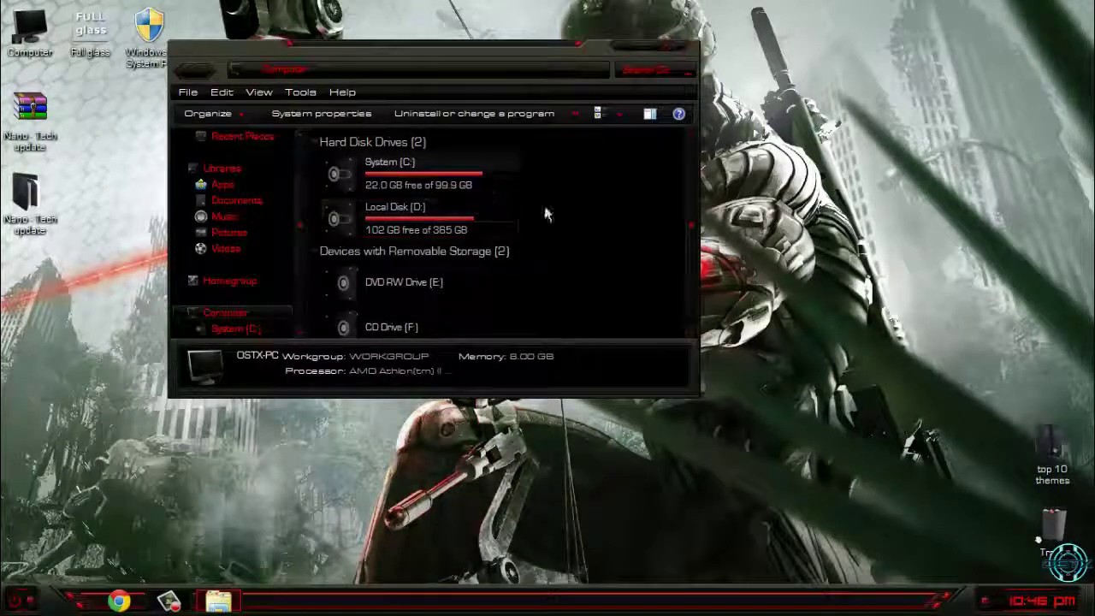
left_click(990, 608)
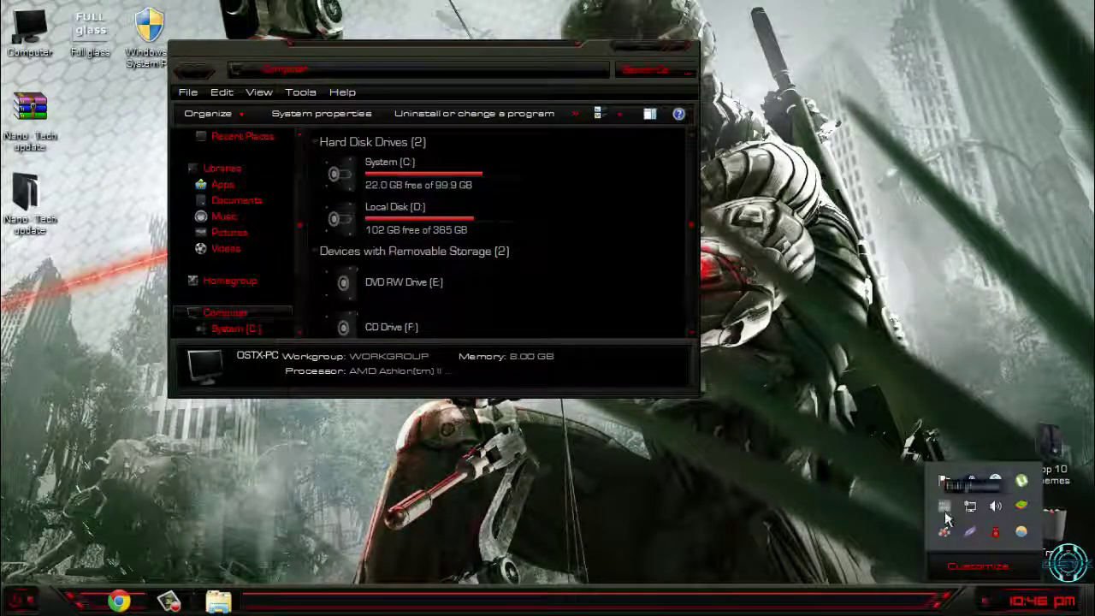
left_click(435, 207)
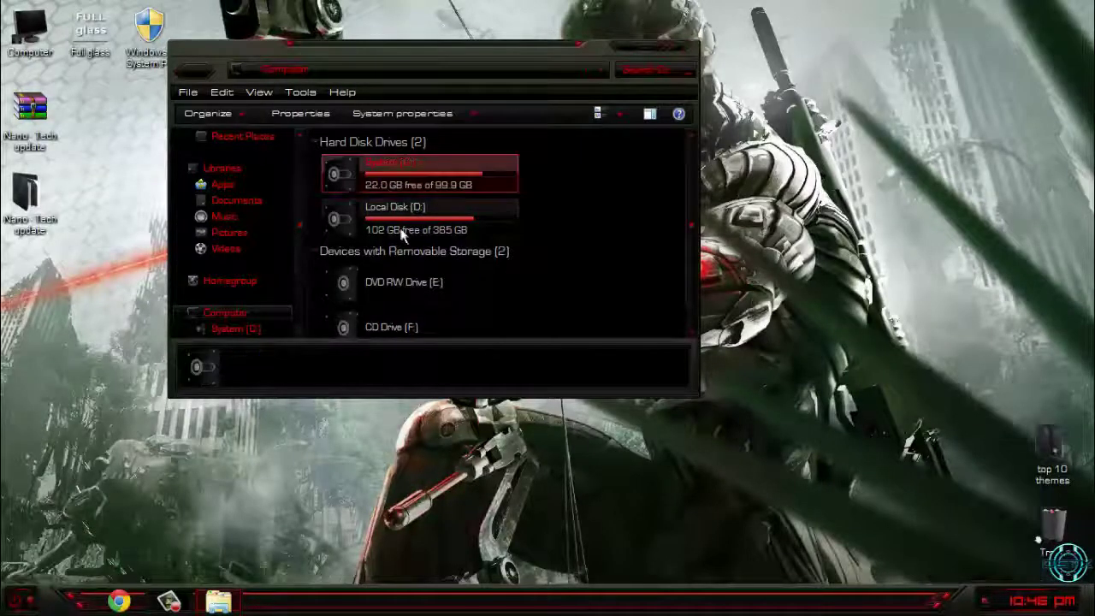
left_click(399, 224)
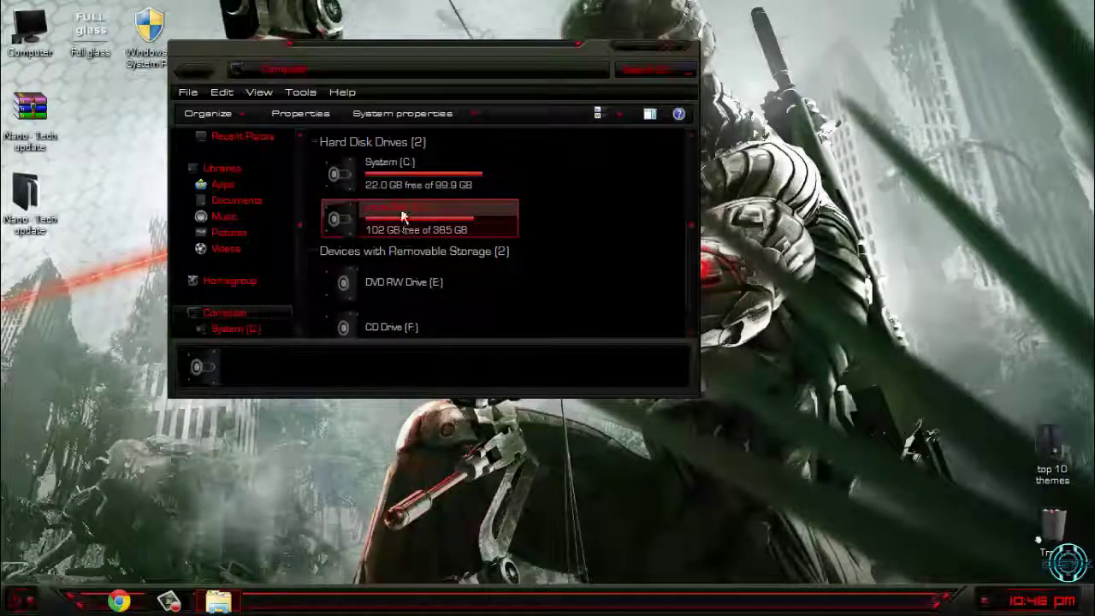
left_click(679, 49)
key("super")
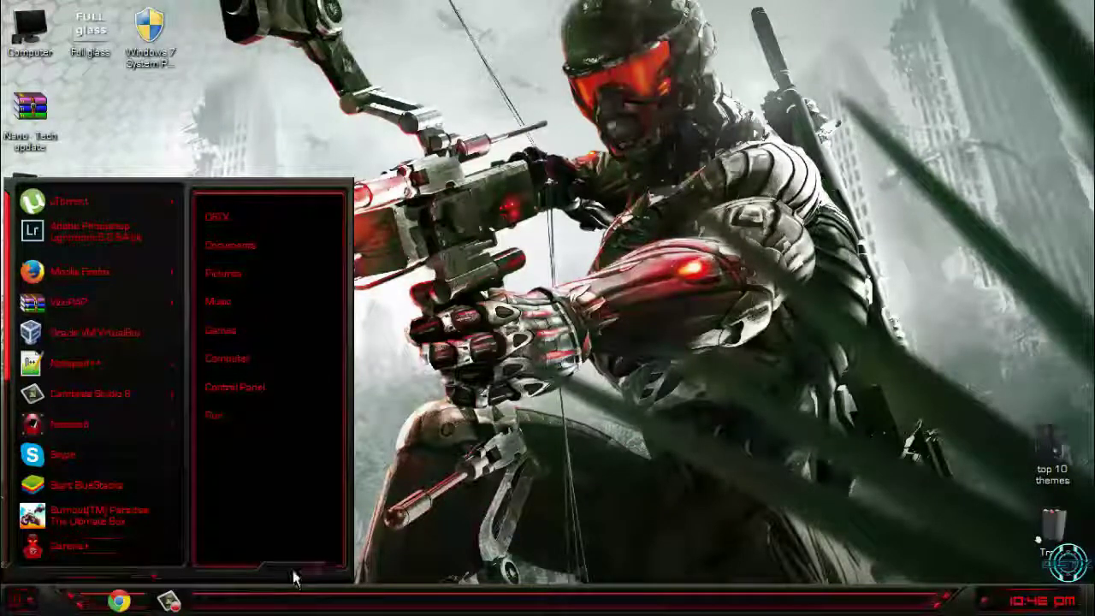
right_click(452, 271)
- Apply the slideshow Nano-Tech theme variant in Personalization and close the window
left_click(490, 526)
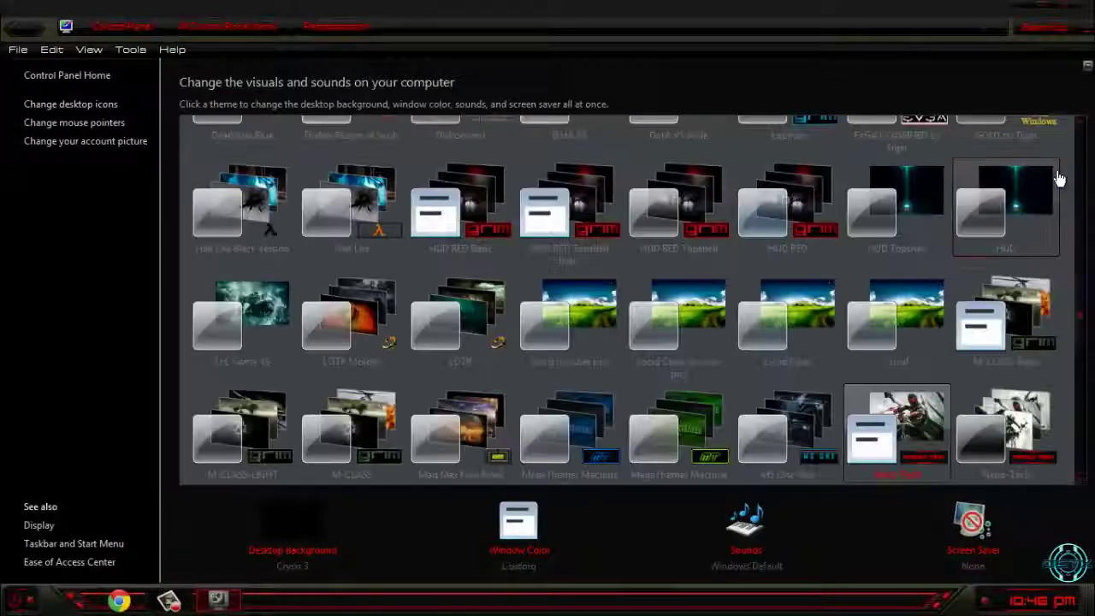
scroll(1075, 334, "down", 1)
scroll(1076, 334, "down", 1)
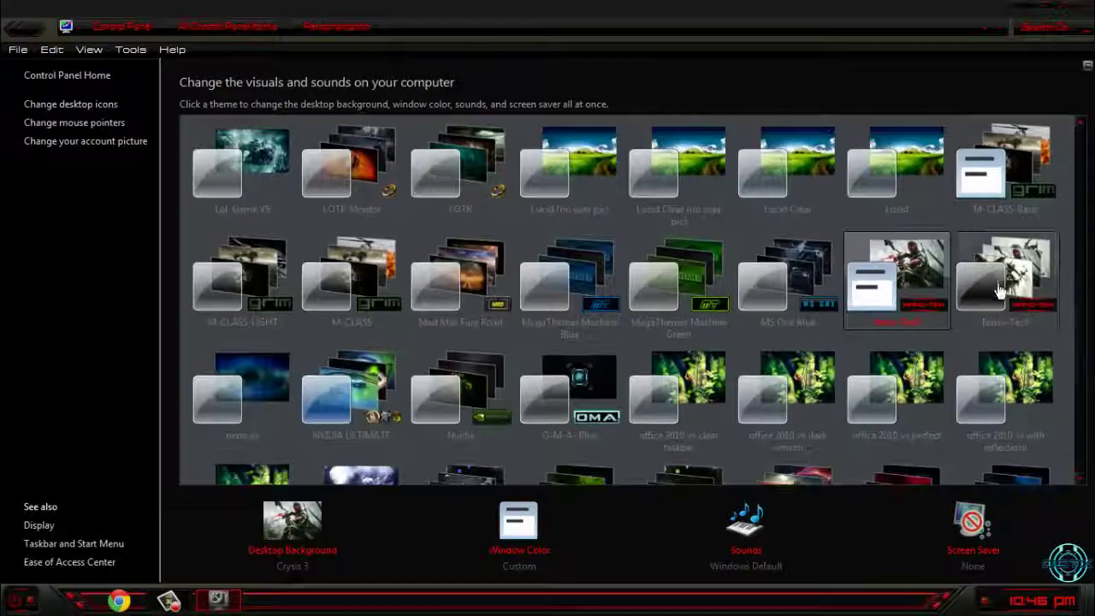
left_click(999, 289)
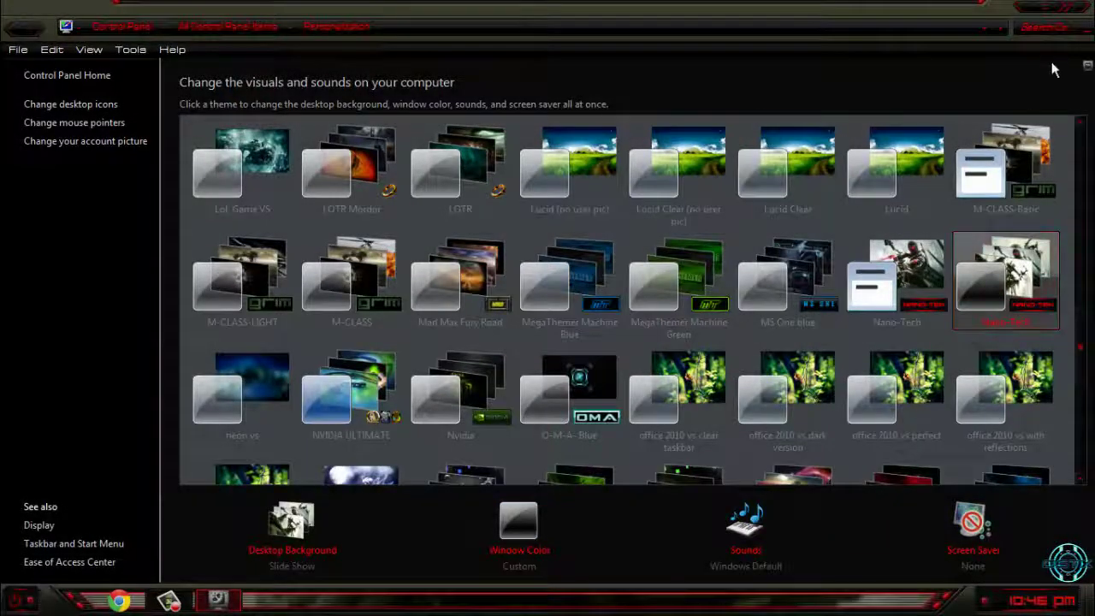
left_click(1075, 16)
key("super")
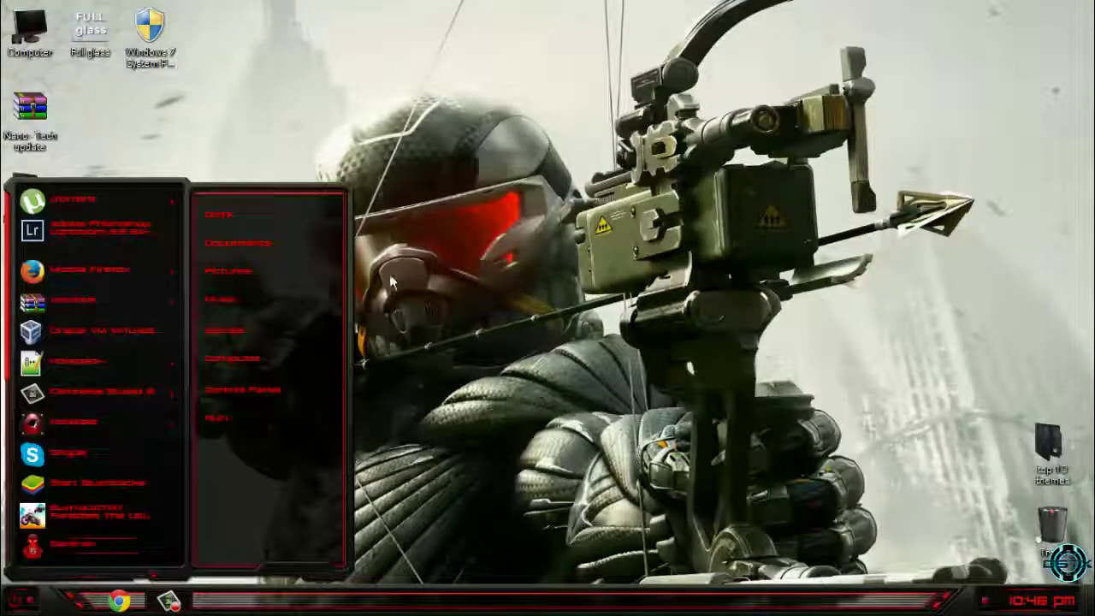
- Dismiss the Start menu and refresh the desktop twice, showing the bow-aiming Crysis wallpaper
left_click(412, 212)
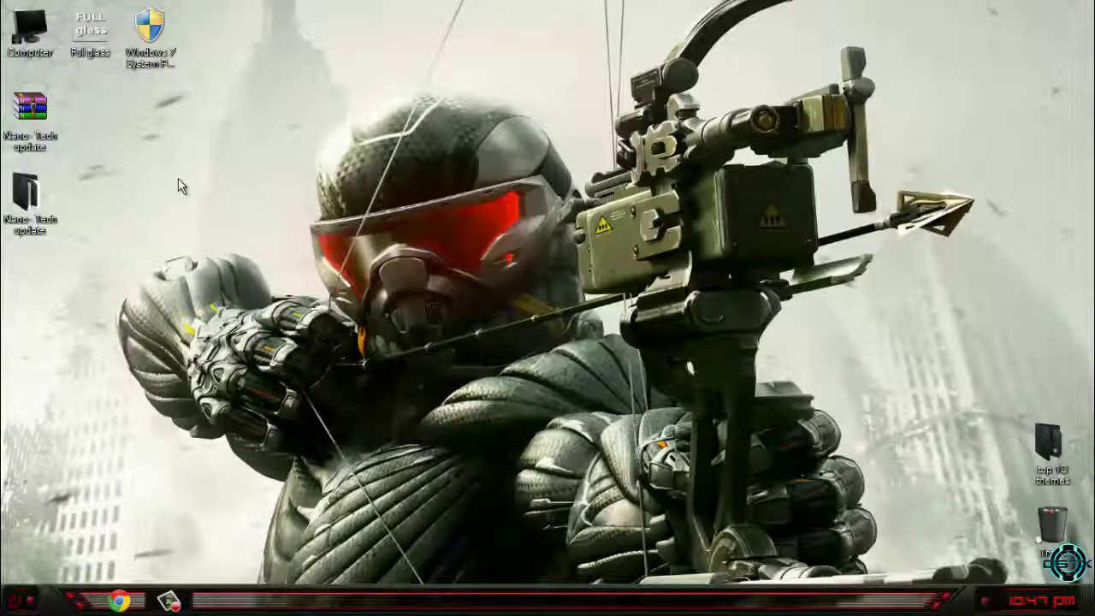
left_click(41, 212)
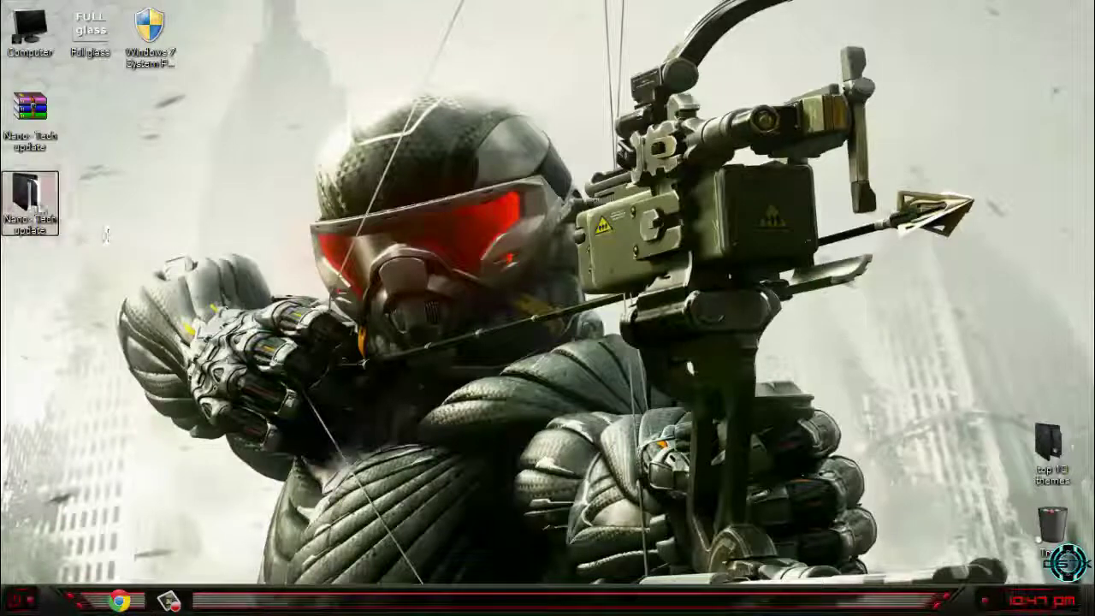
right_click(138, 215)
left_click(149, 194)
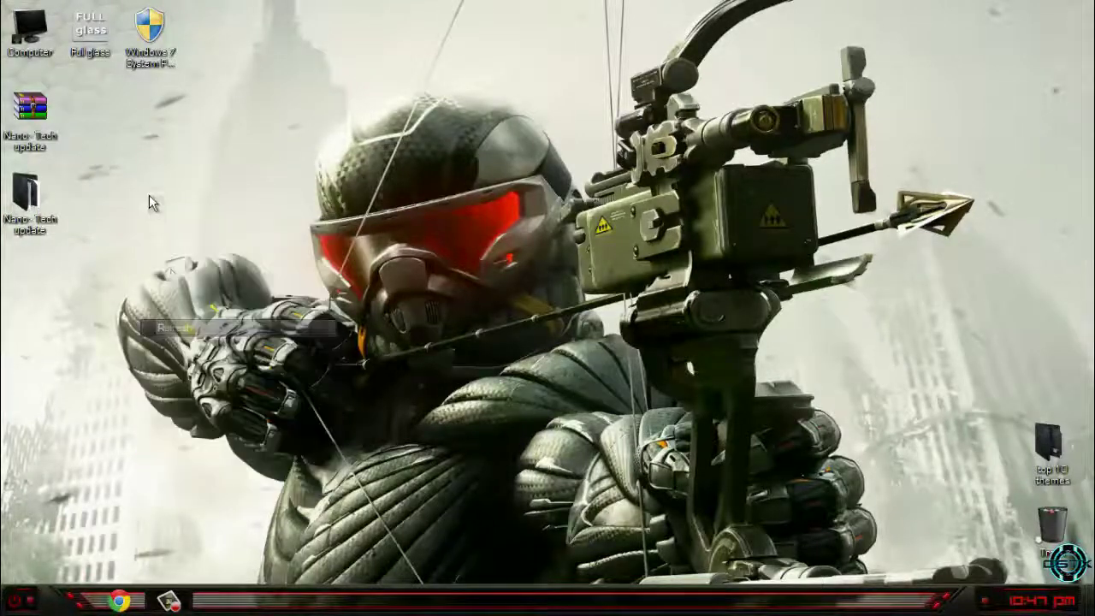
right_click(150, 194)
left_click(186, 310)
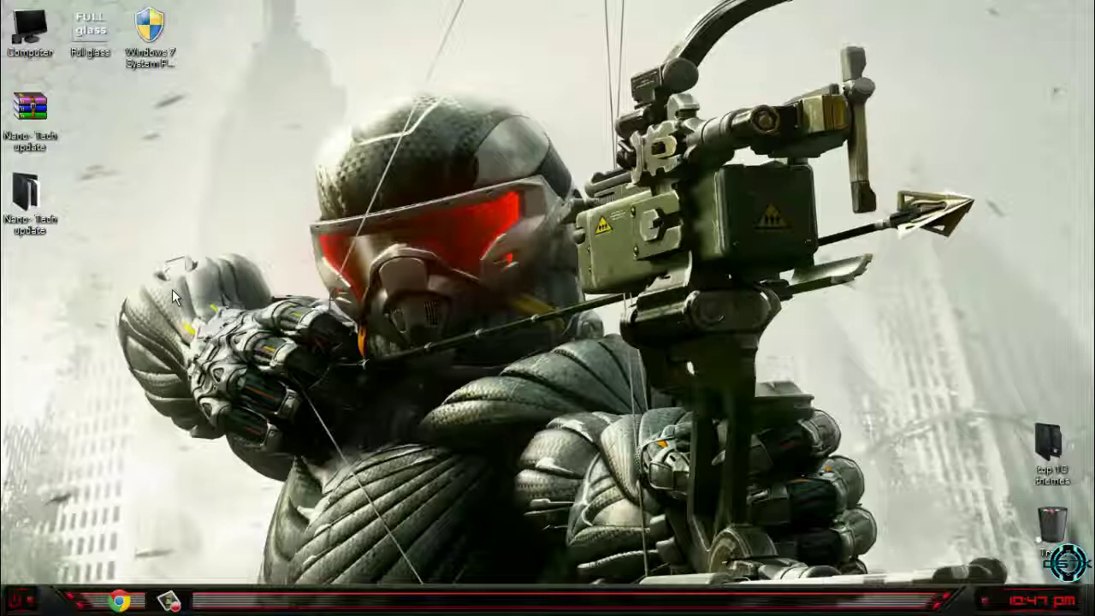
left_click(19, 599)
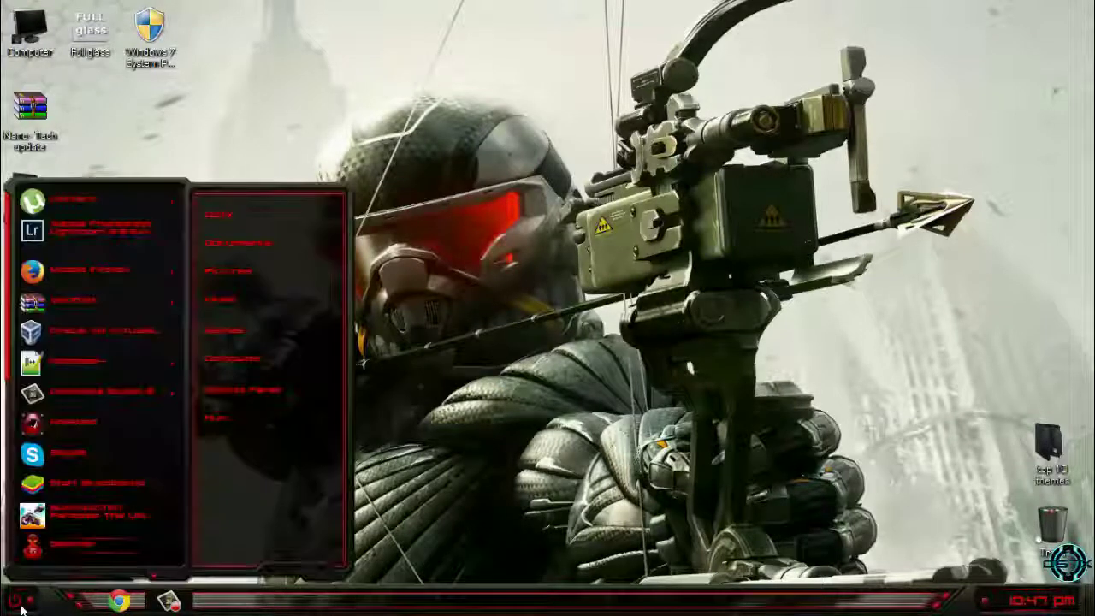
left_click(18, 603)
right_click(255, 250)
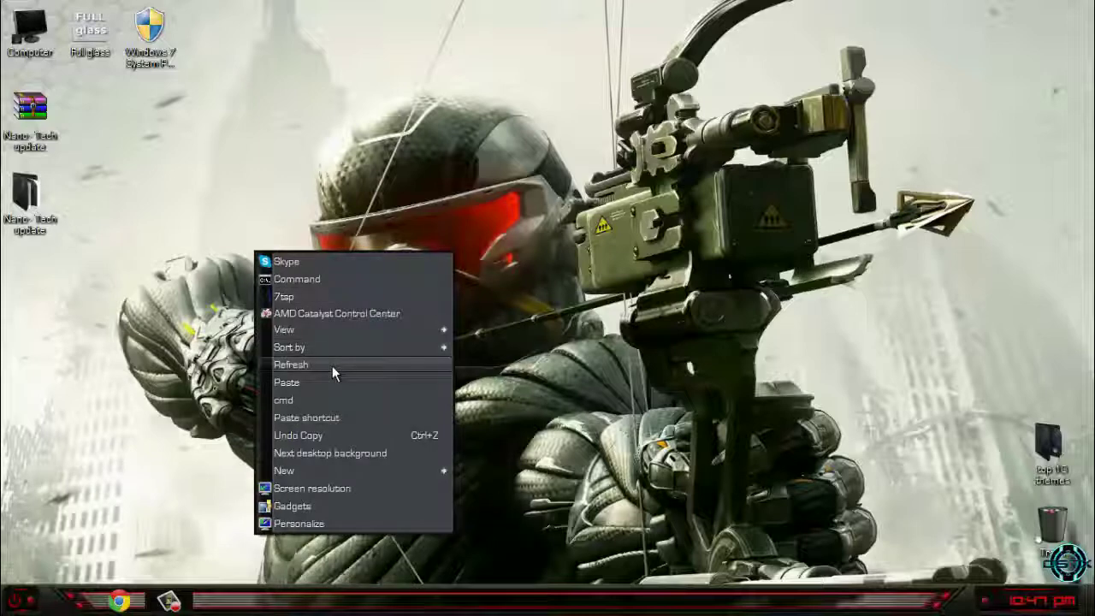
left_click(330, 364)
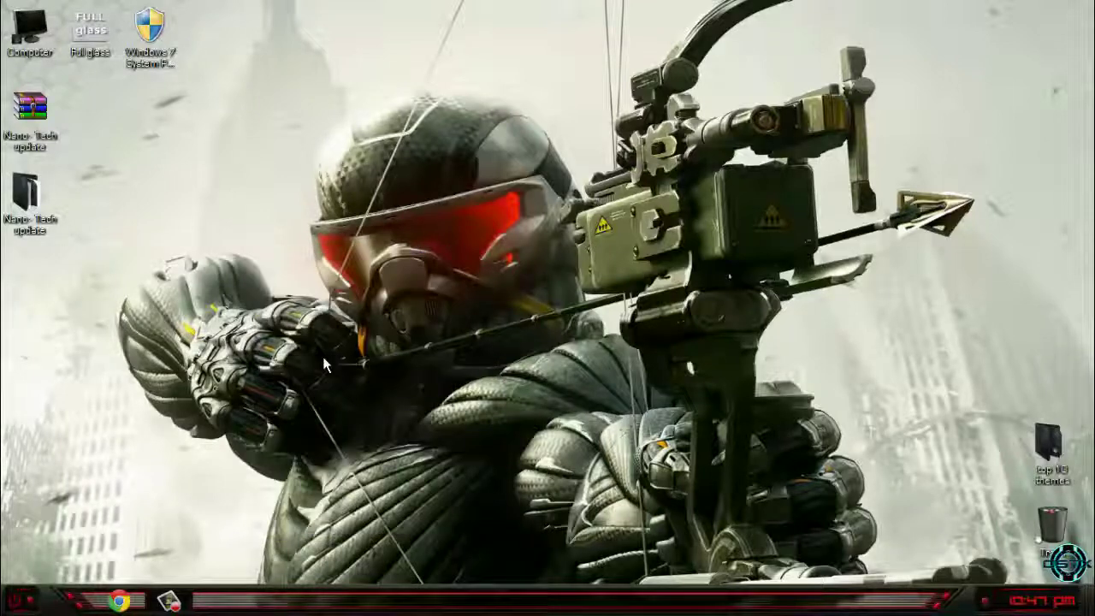